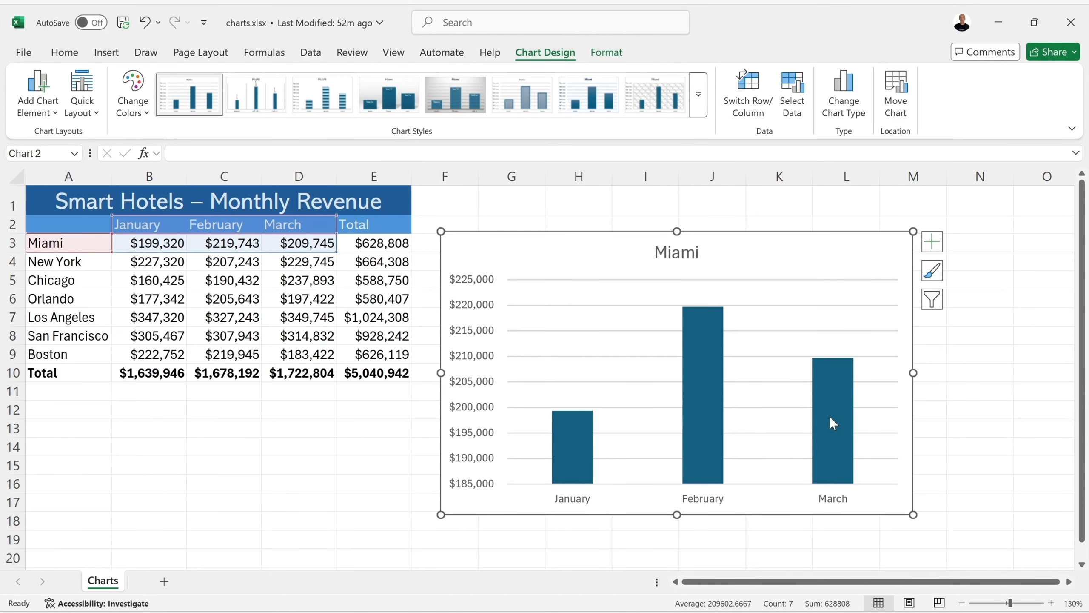
- Delete the Miami column chart and deselect the Miami data range
key(Delete)
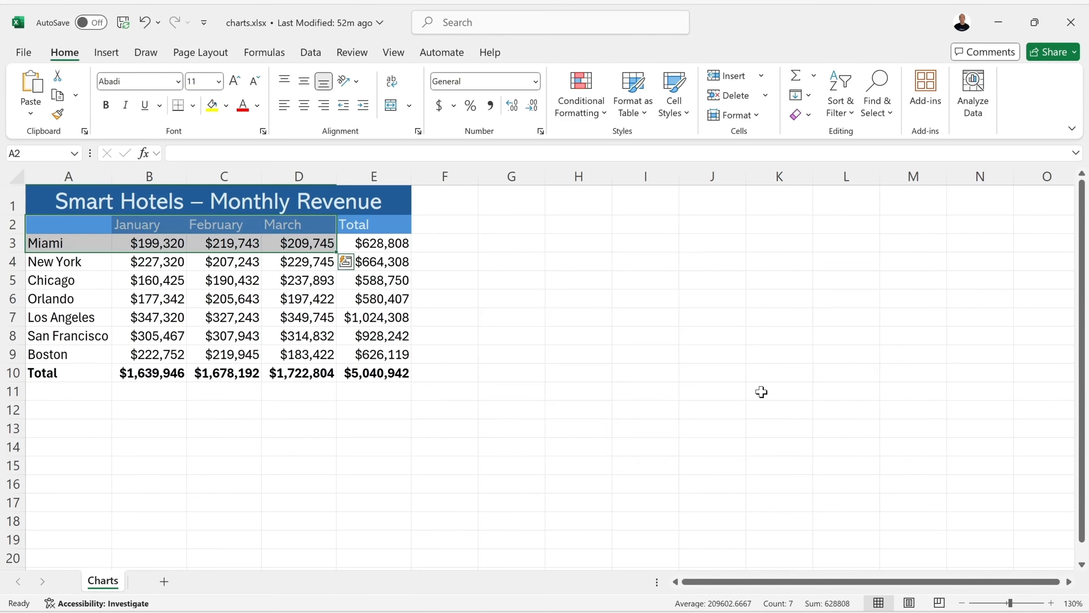
click(469, 268)
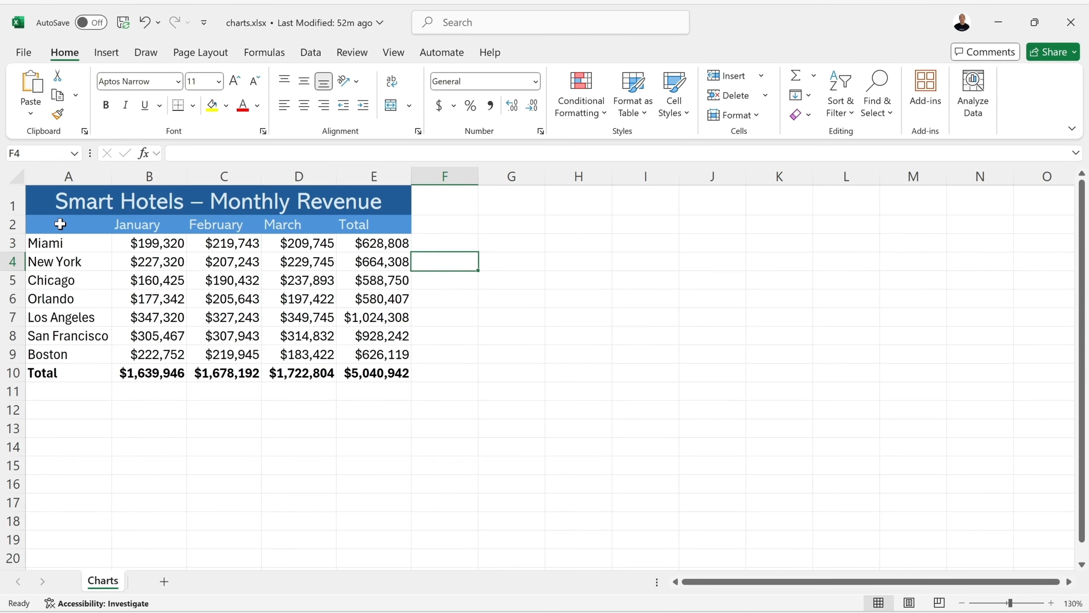
- Create a clustered column chart of January revenue by city from A2:B9, place it beside the table, and delete it
drag(60, 224, 153, 354)
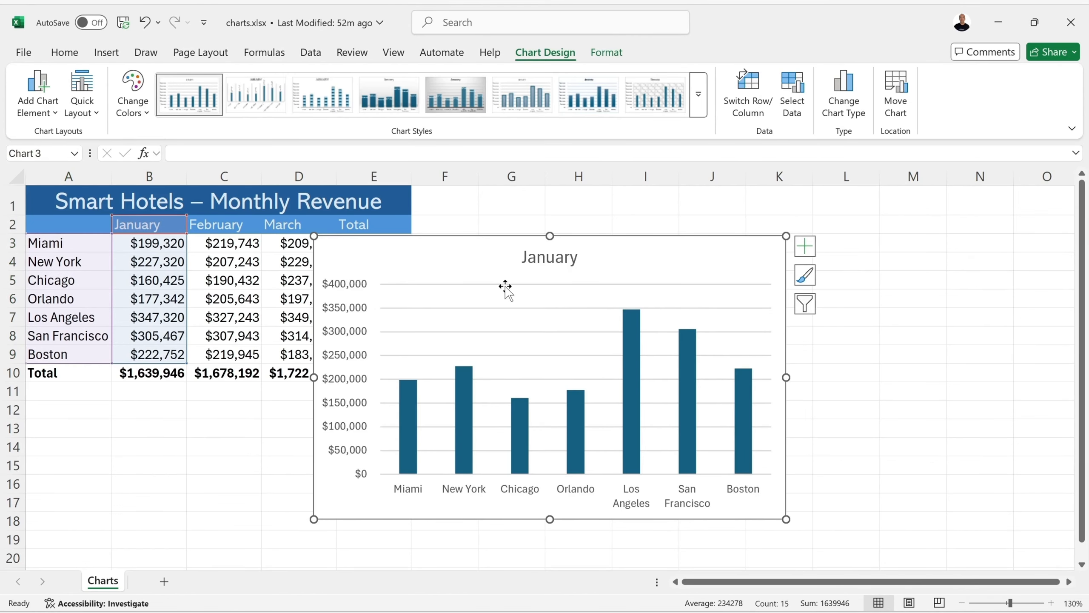
drag(421, 253, 528, 232)
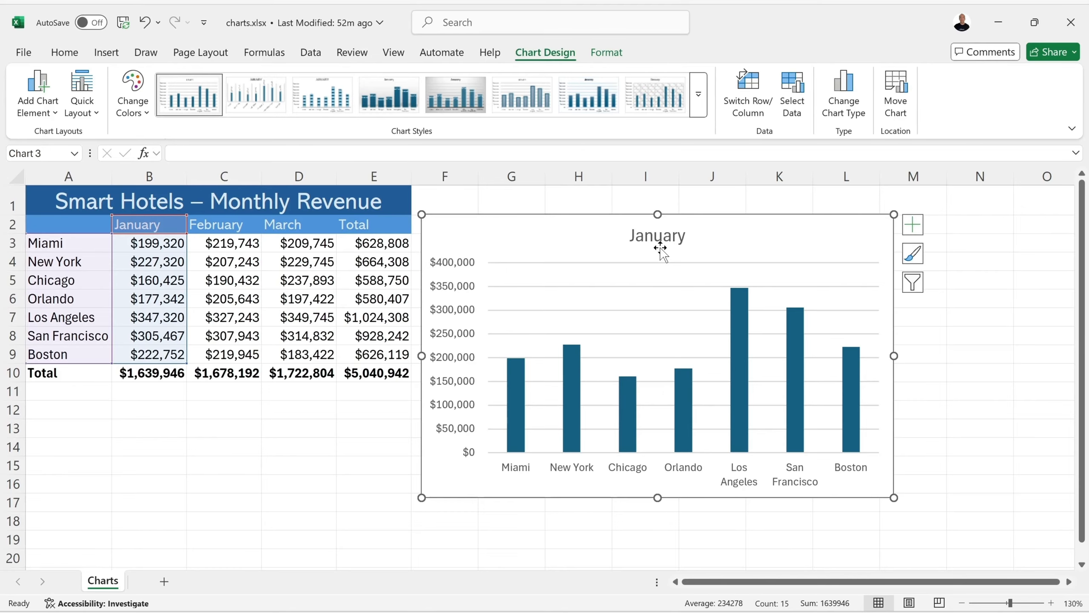
key(Delete)
click(534, 279)
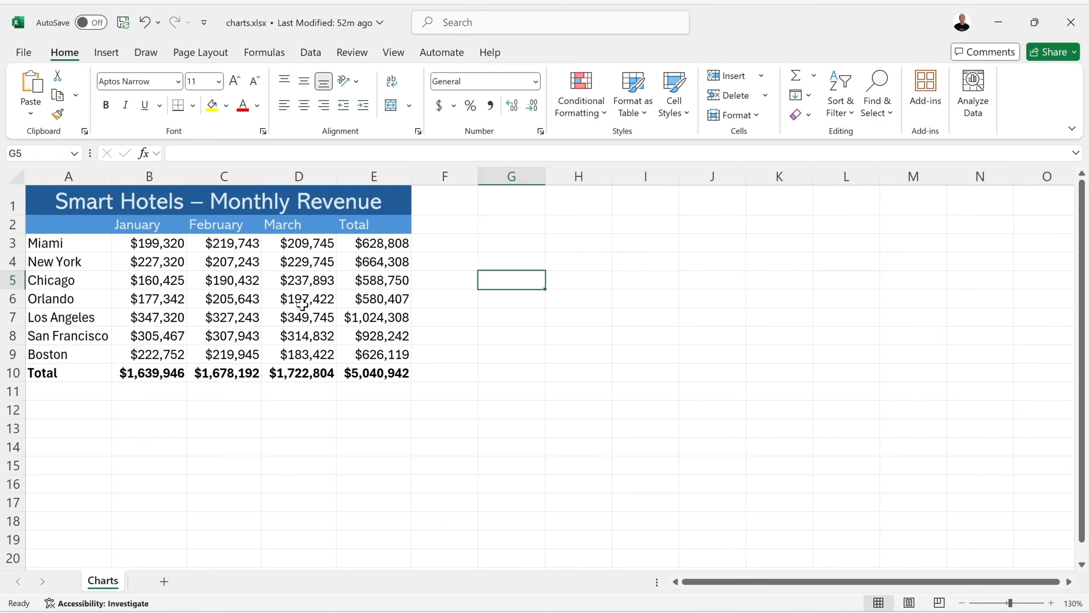
- Create a clustered column chart of January to March revenue by city from A2:D9 and place it beside the table
drag(69, 224, 290, 347)
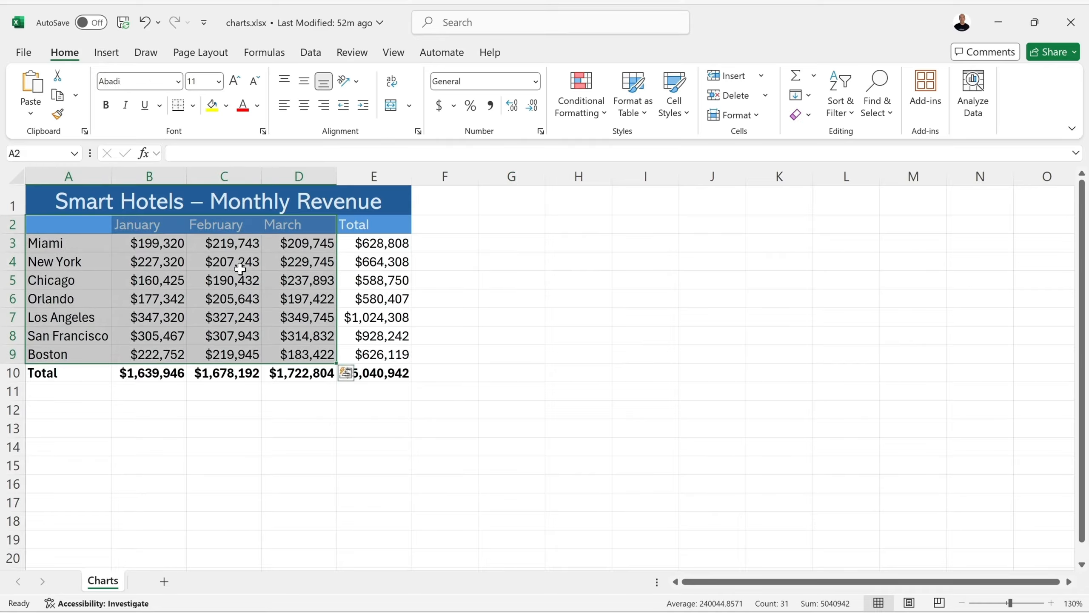
click(346, 373)
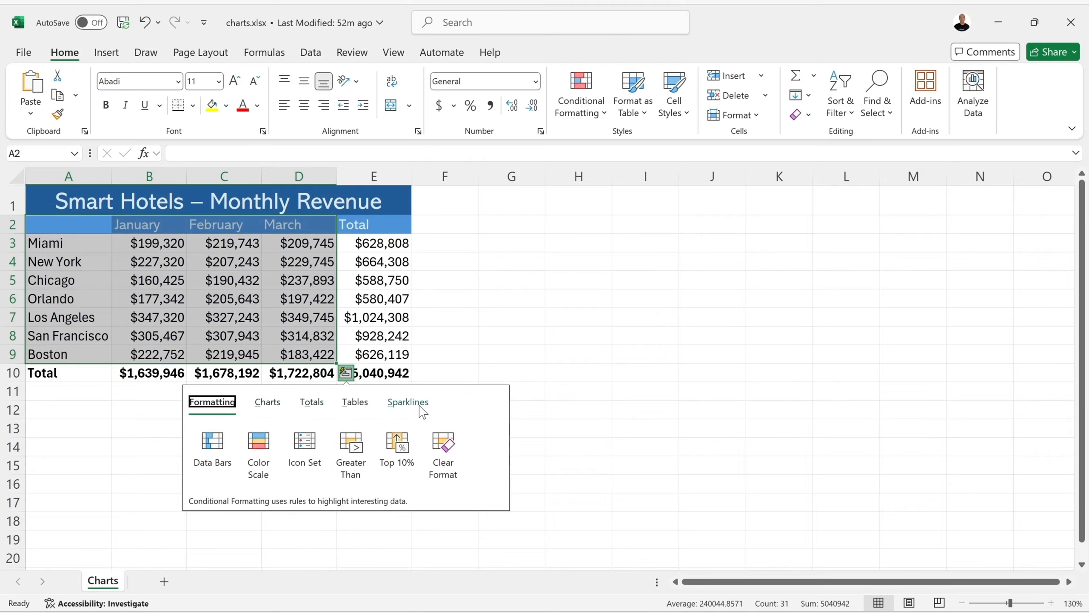
click(268, 404)
mouse_move(214, 449)
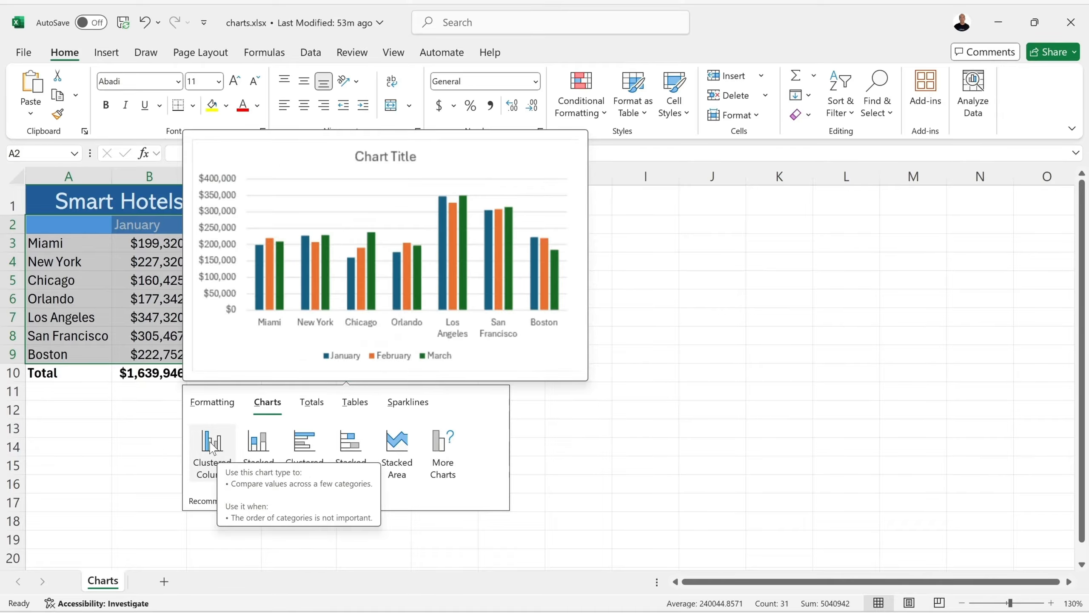
click(213, 446)
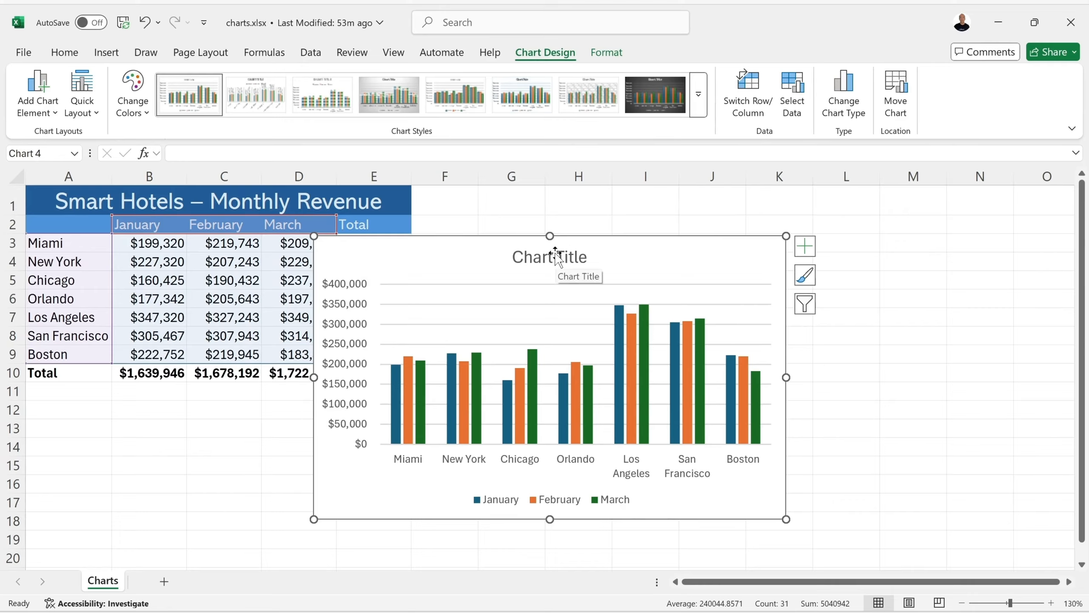
mouse_move(401, 251)
mouse_down()
mouse_move(489, 244)
mouse_move(510, 223)
mouse_move(520, 236)
mouse_move(541, 234)
mouse_up()
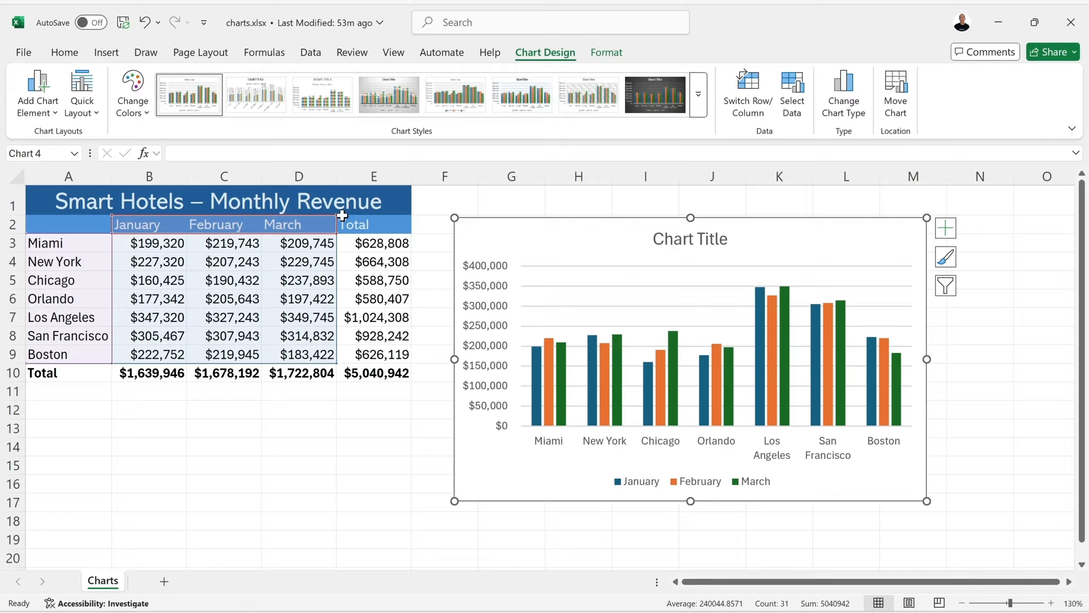
- Shrink the chart's data range to January and February, and extend it back to include March
drag(313, 219, 264, 319)
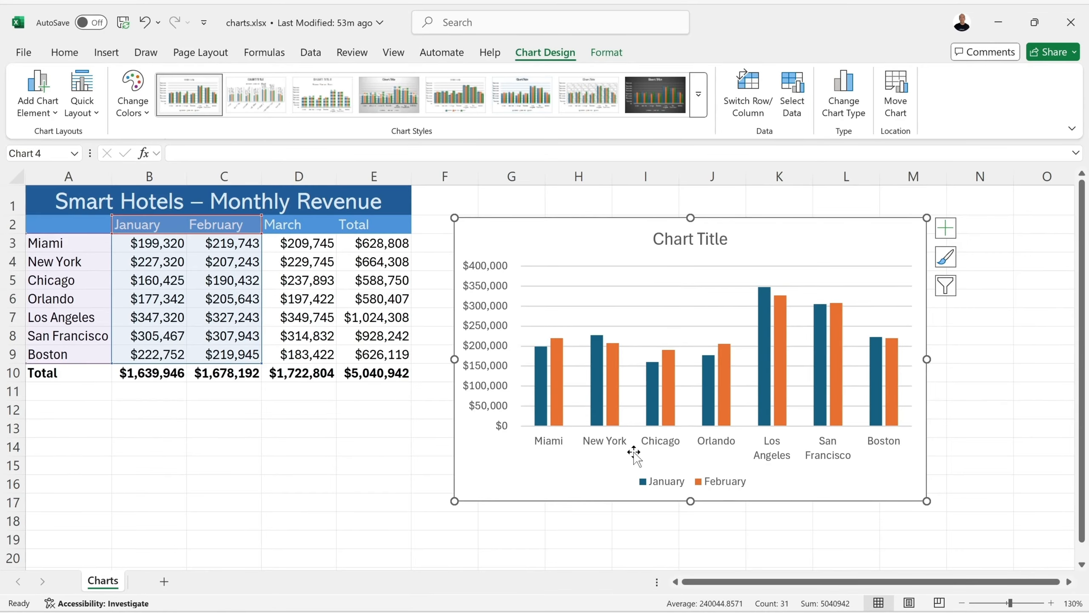
drag(261, 215, 335, 219)
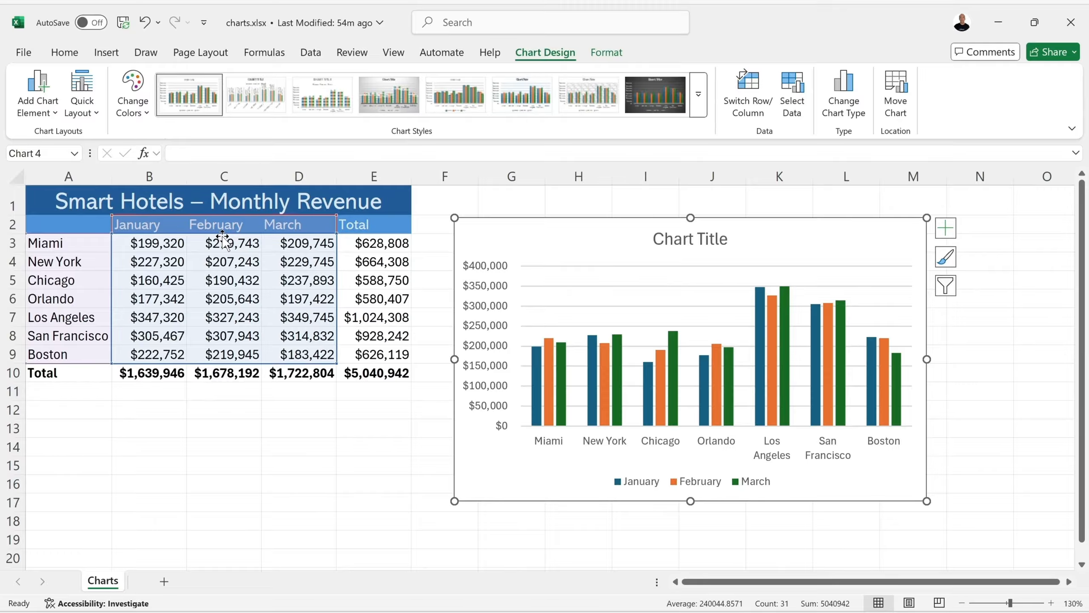
- Copy the chart, paste the copy at cell B14 and delete it from the Charts sheet
click(66, 57)
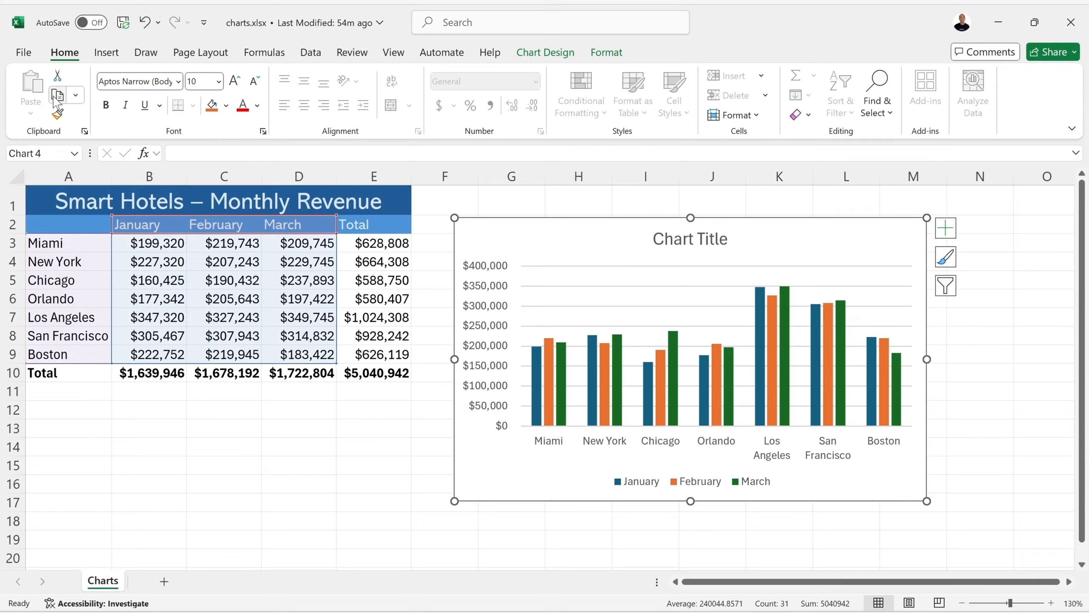
click(141, 449)
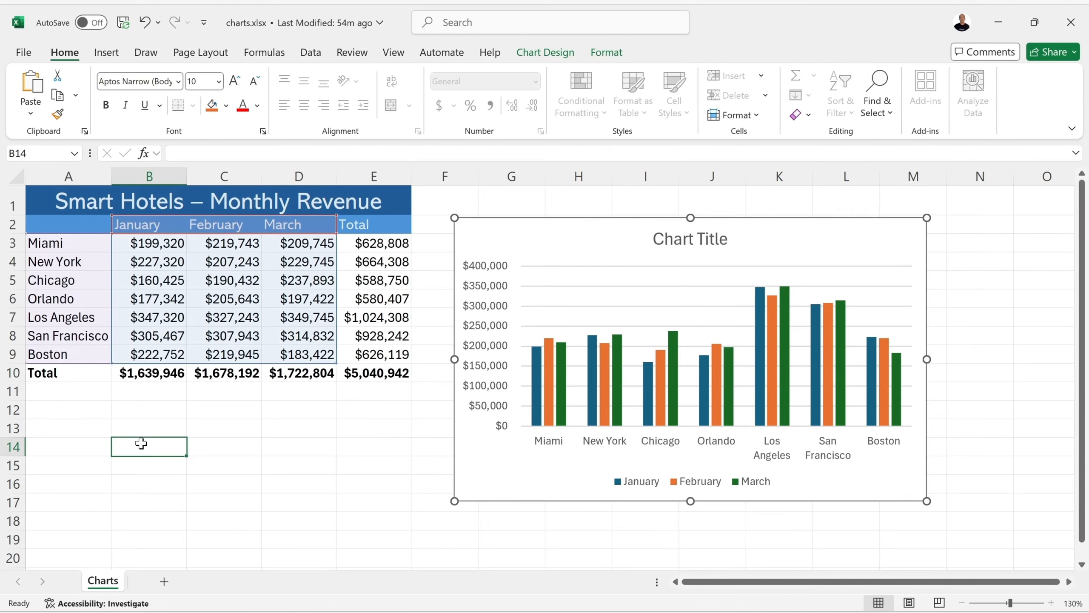
click(30, 86)
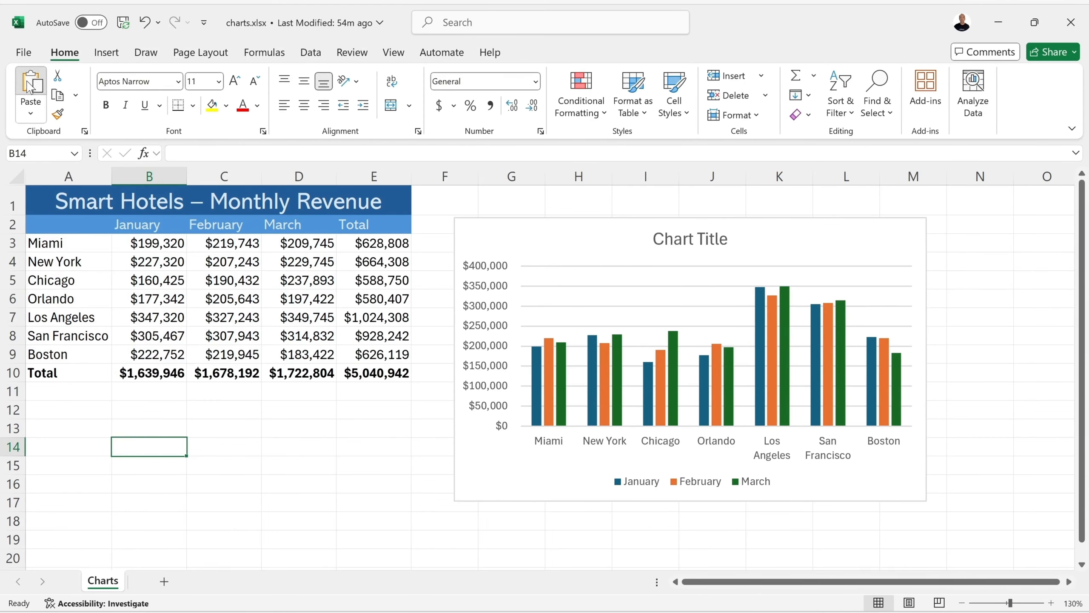
drag(408, 463, 379, 305)
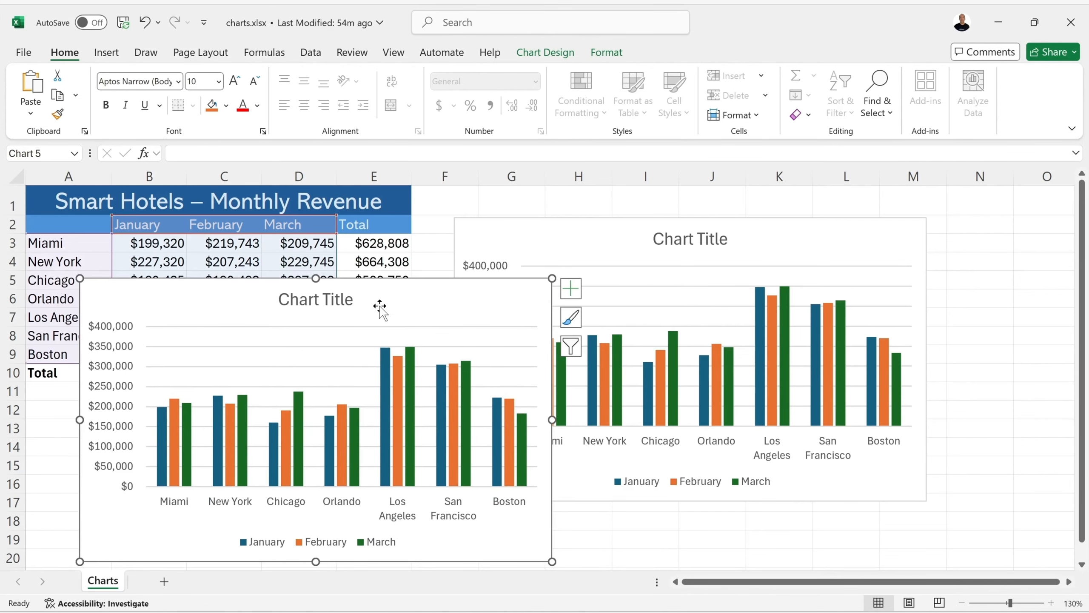
key(Delete)
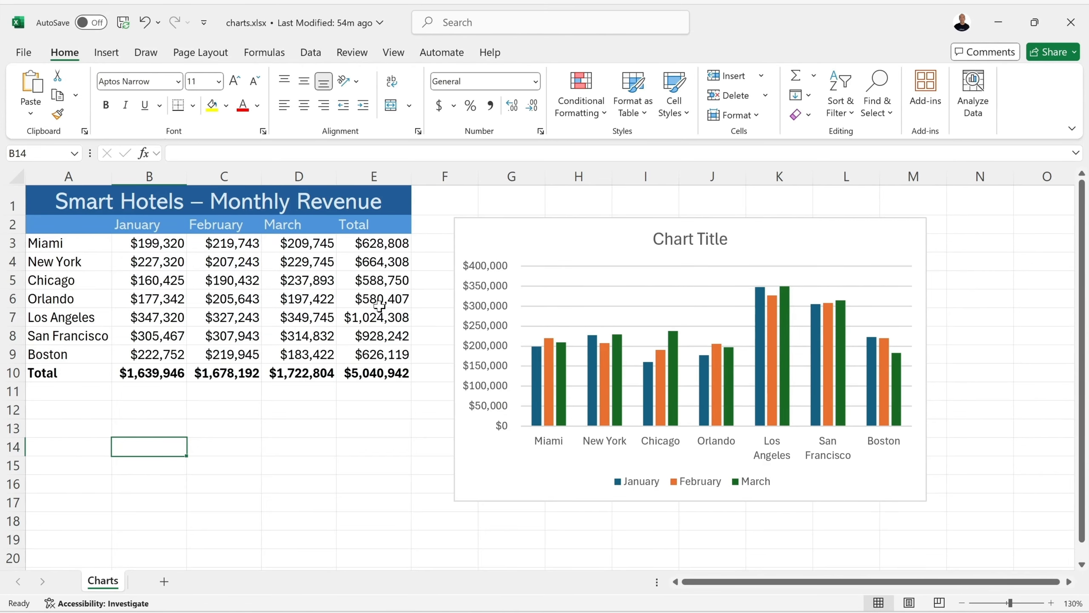
- Add a new worksheet, paste the copied chart there, and delete that worksheet
click(163, 582)
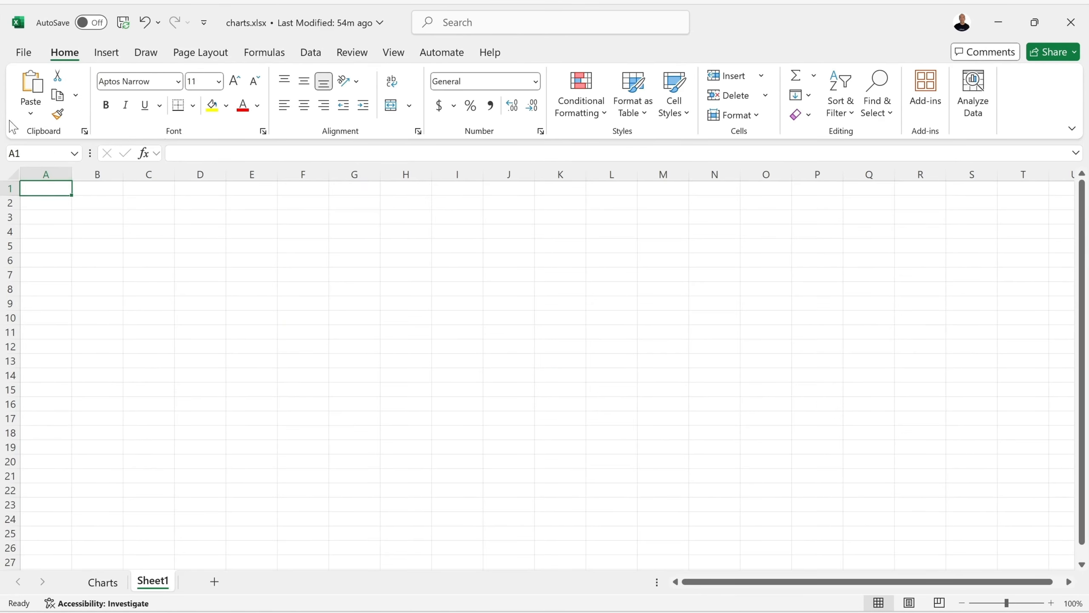
click(31, 84)
mouse_move(297, 287)
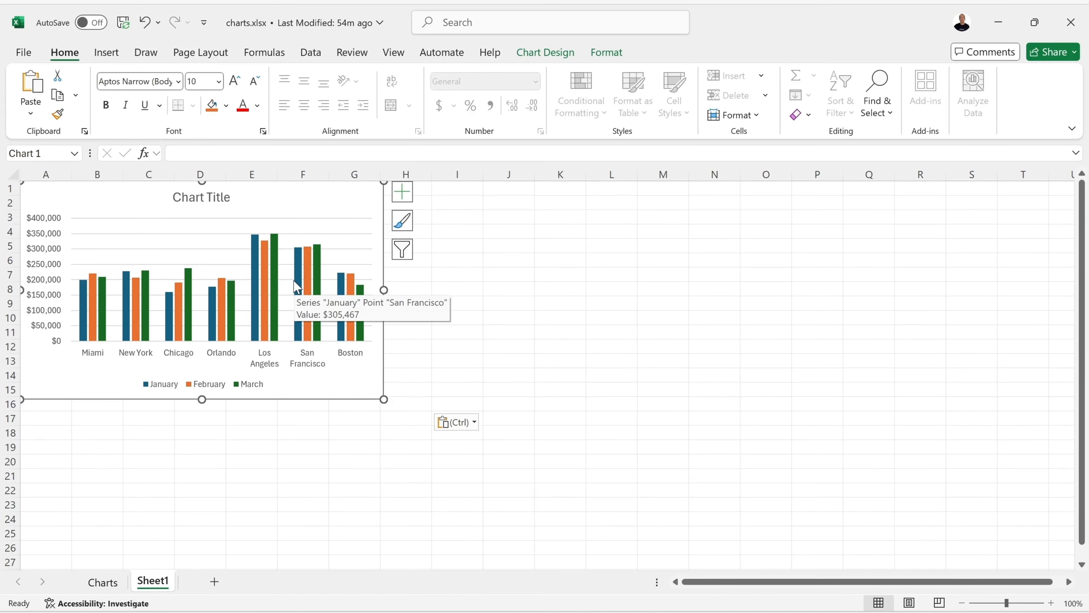
right_click(157, 582)
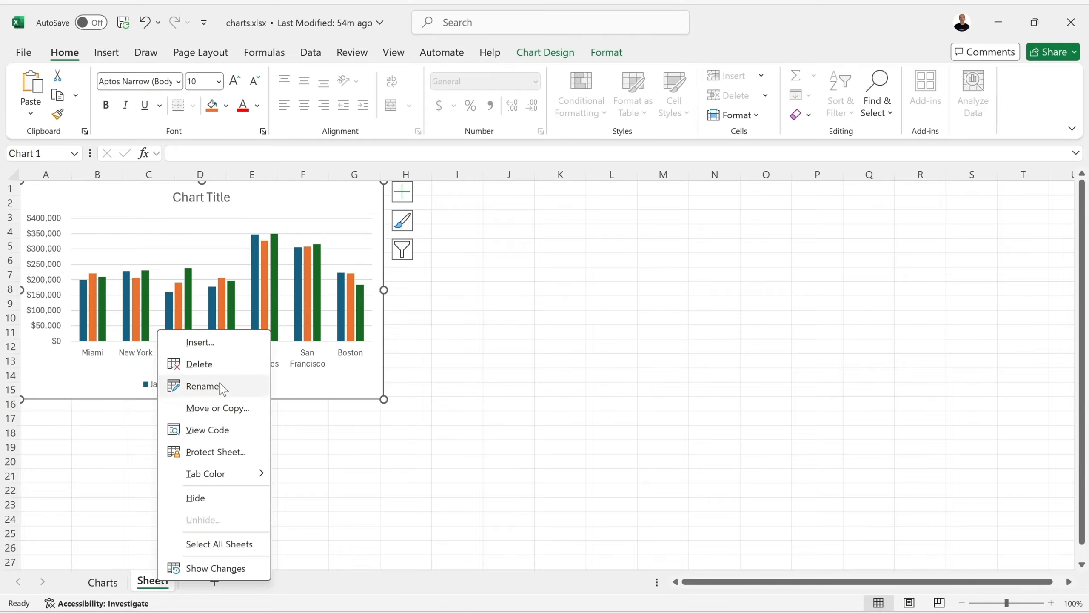
click(225, 364)
click(522, 356)
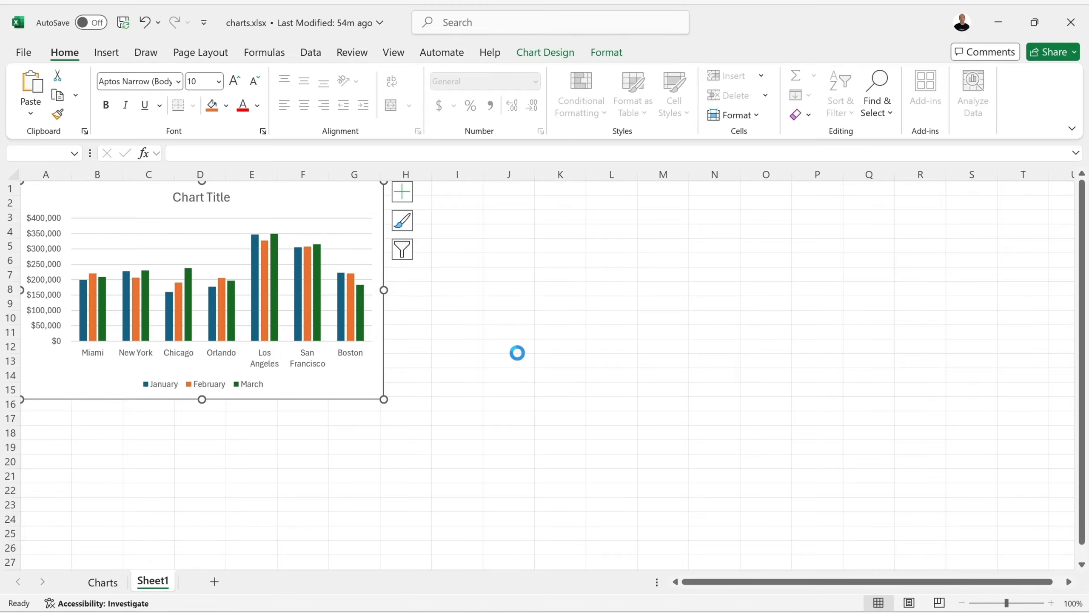
- Duplicate the revenue chart, limit the duplicate's data range to January, and move it away from the original
click(484, 224)
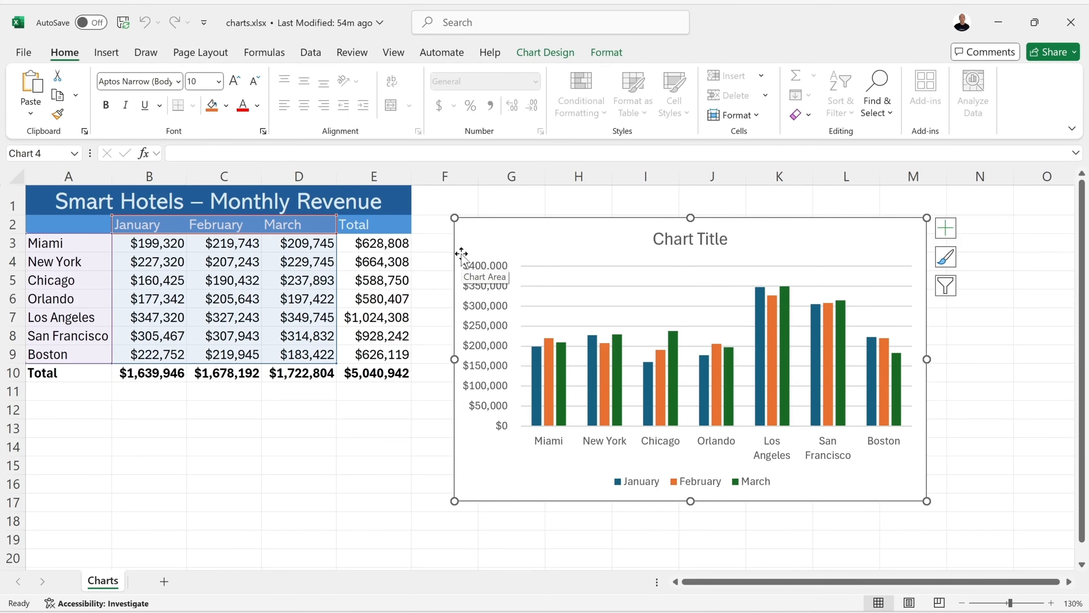
key(ctrl+d)
drag(570, 239, 470, 255)
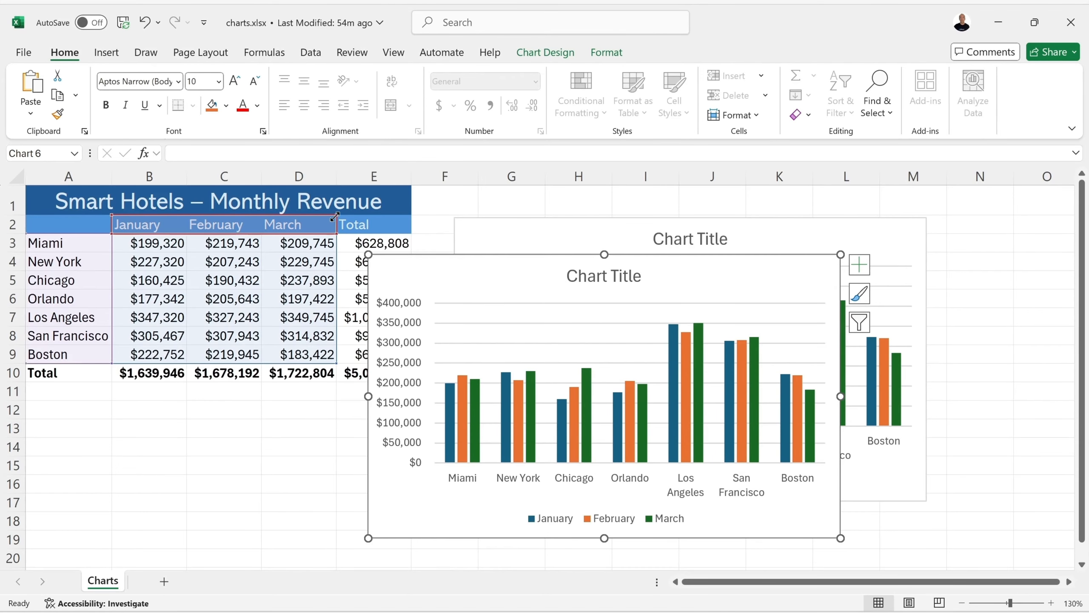
drag(335, 217, 213, 222)
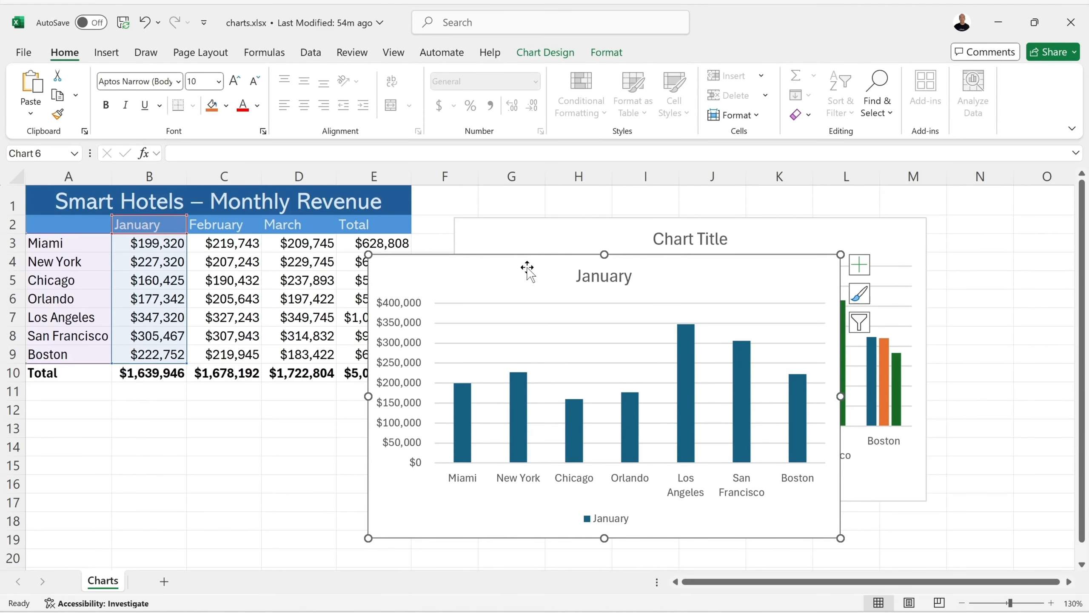
drag(527, 268, 324, 269)
- Set the three-month chart side by side with the January duplicate, and delete the duplicate
click(720, 237)
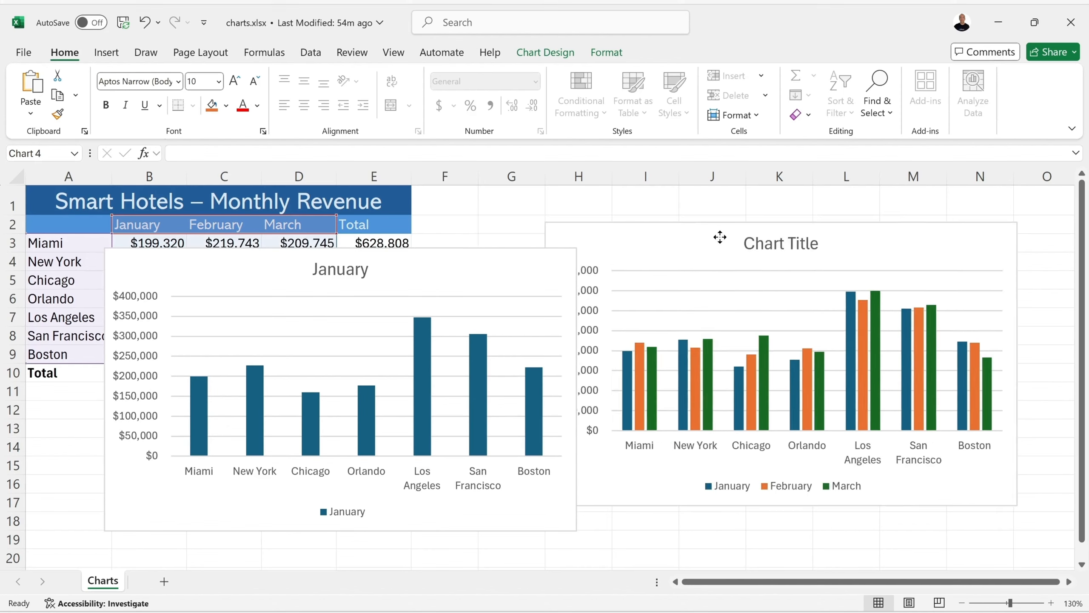
drag(720, 237, 754, 254)
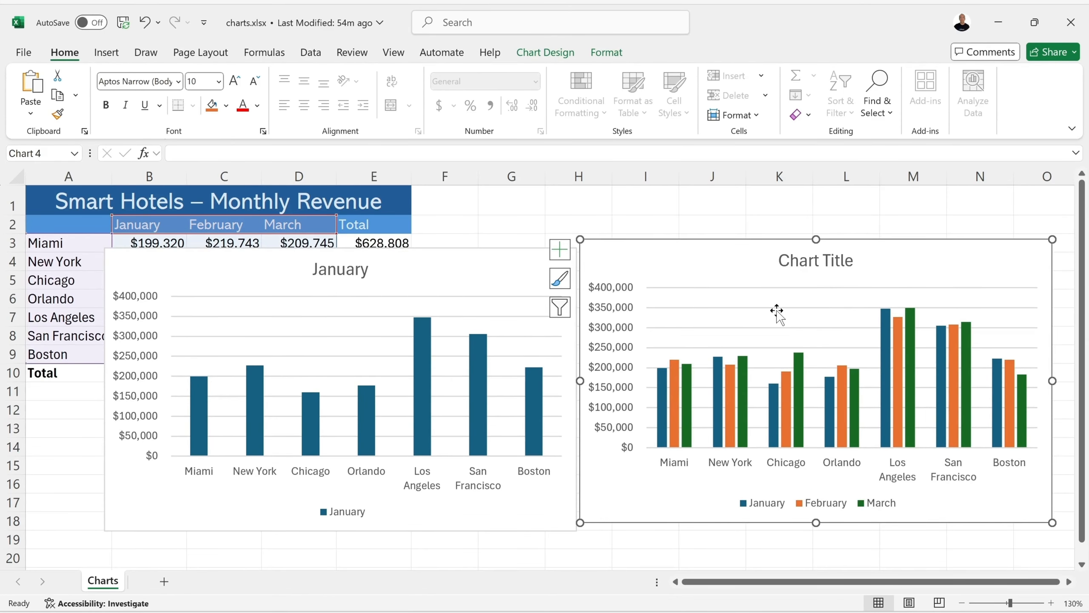
click(413, 275)
key(Delete)
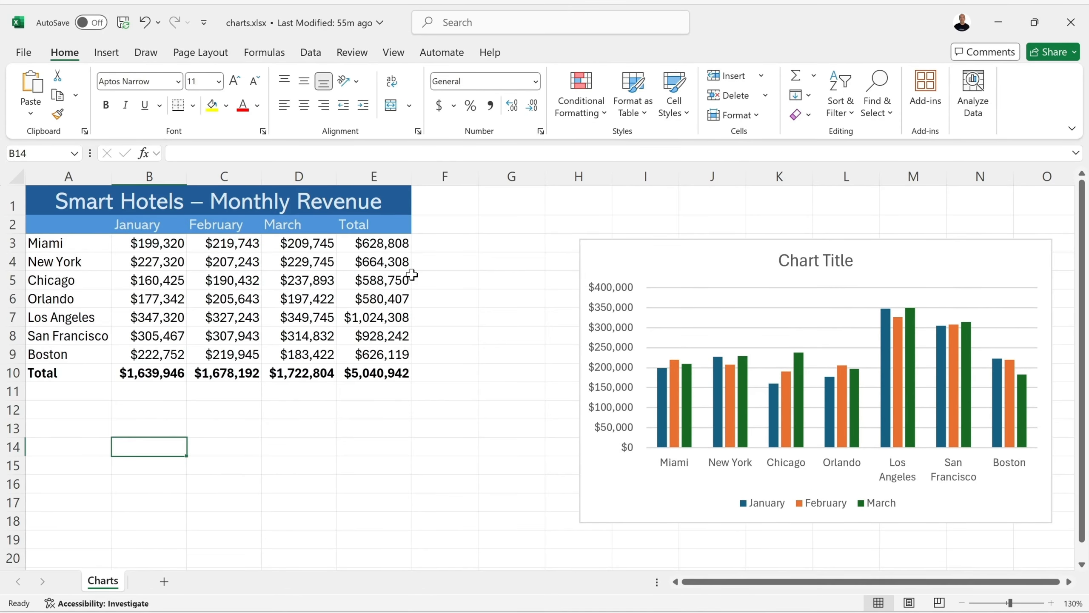
- Move the three-month revenue chart closer to the table, starting in column F
click(669, 255)
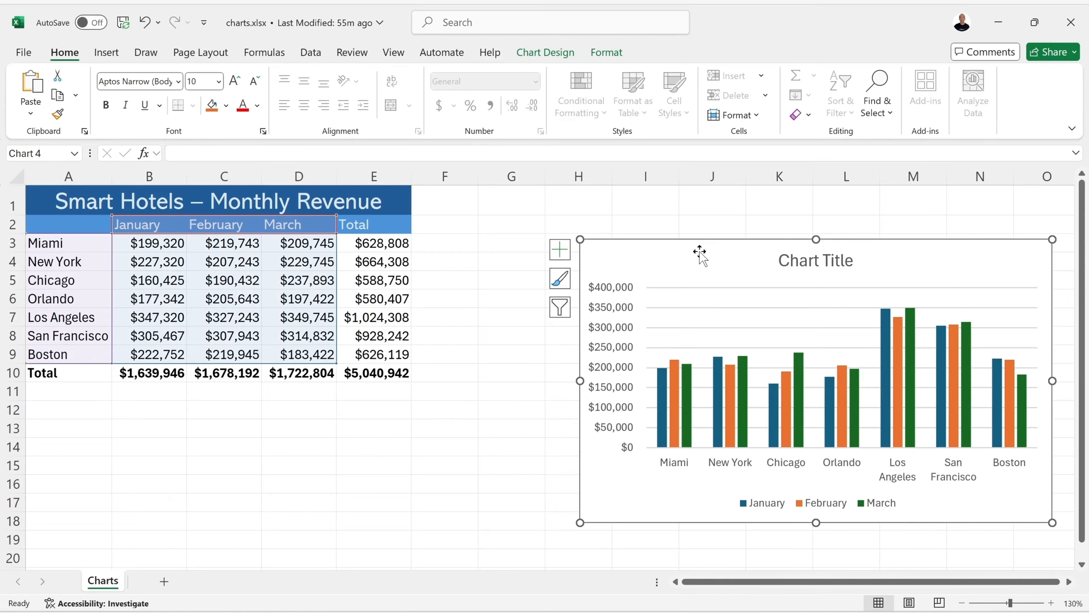
drag(700, 253, 590, 250)
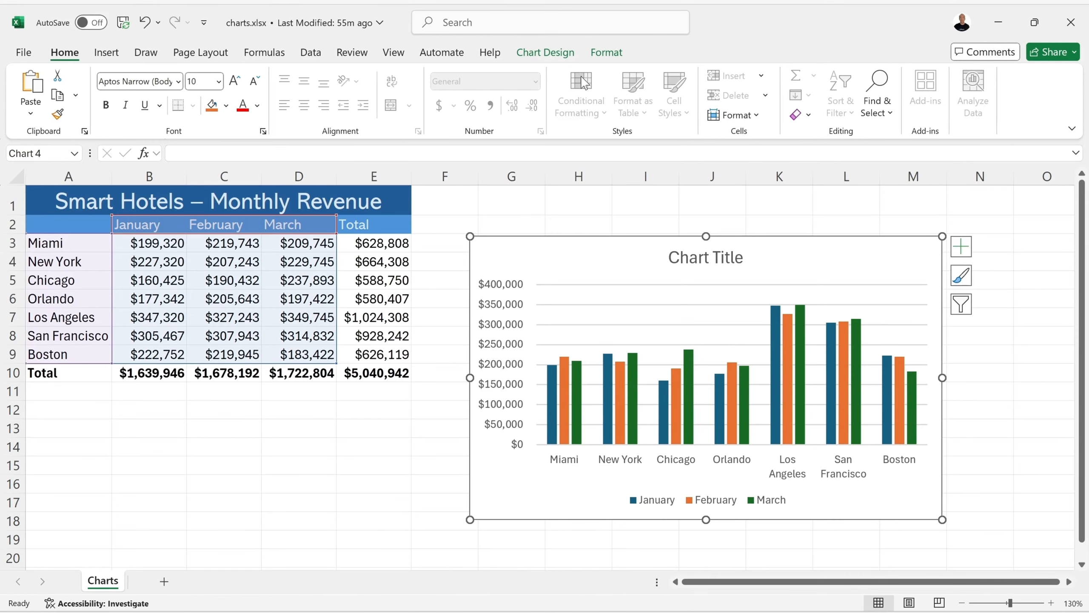
click(551, 53)
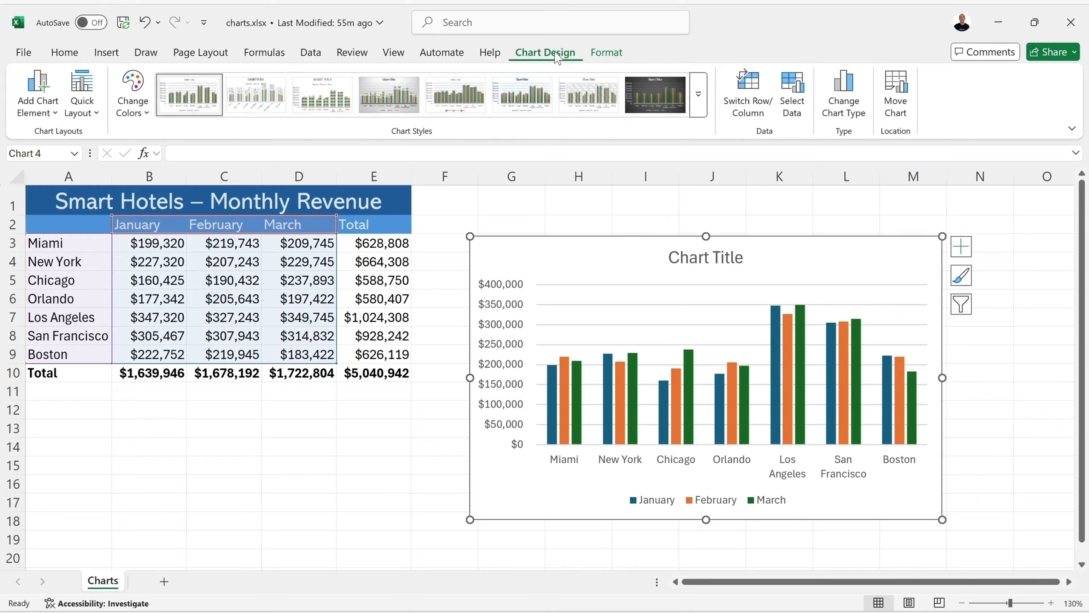
click(609, 53)
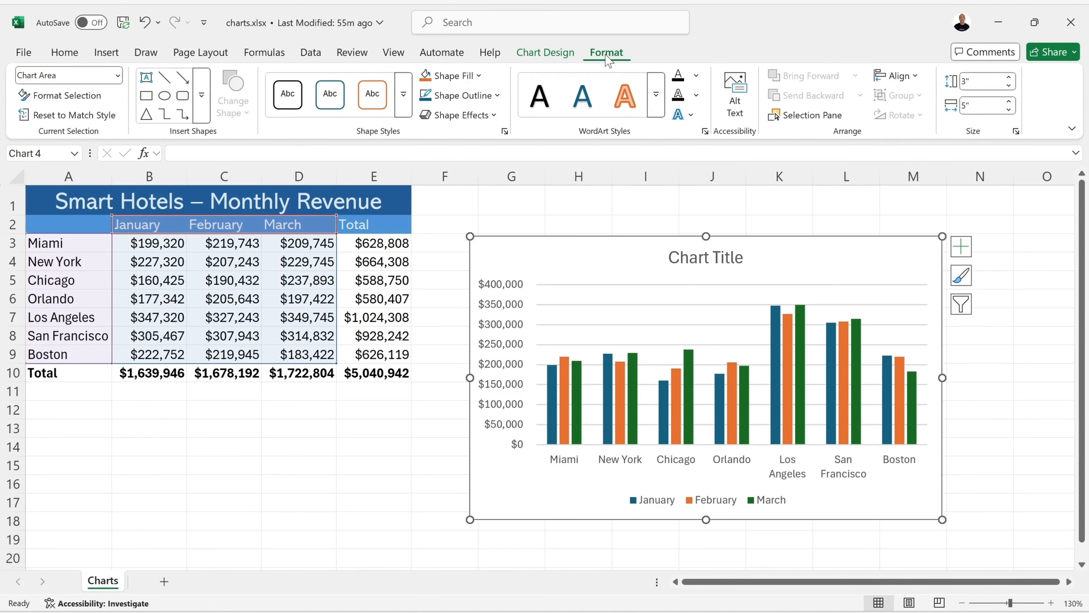
- Save the workbook and switch the chart's rows and columns so revenue is grouped by month with cities as series
click(546, 57)
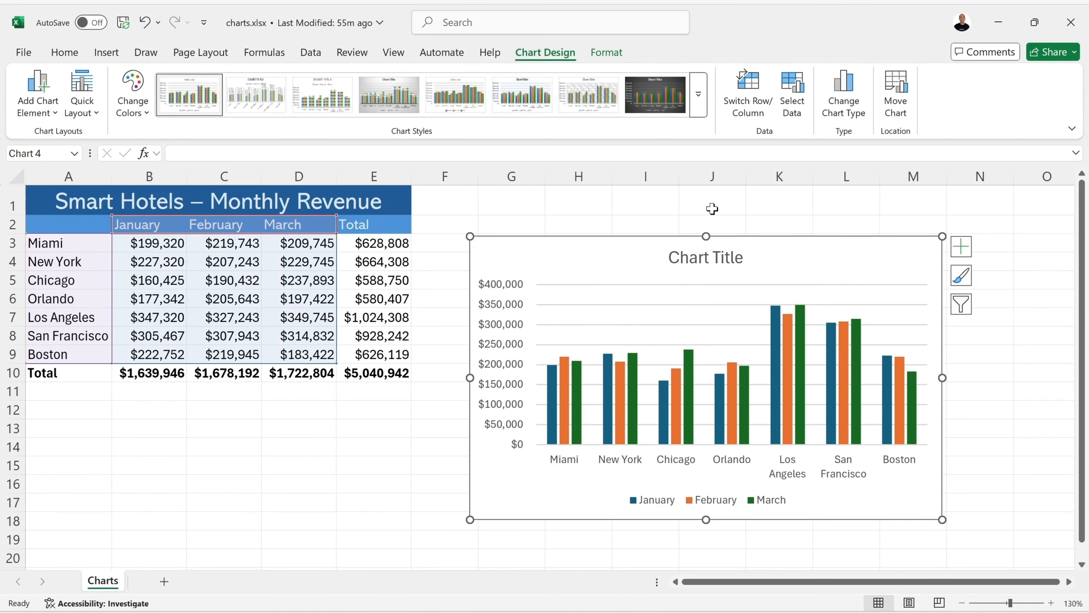
key(ctrl+s)
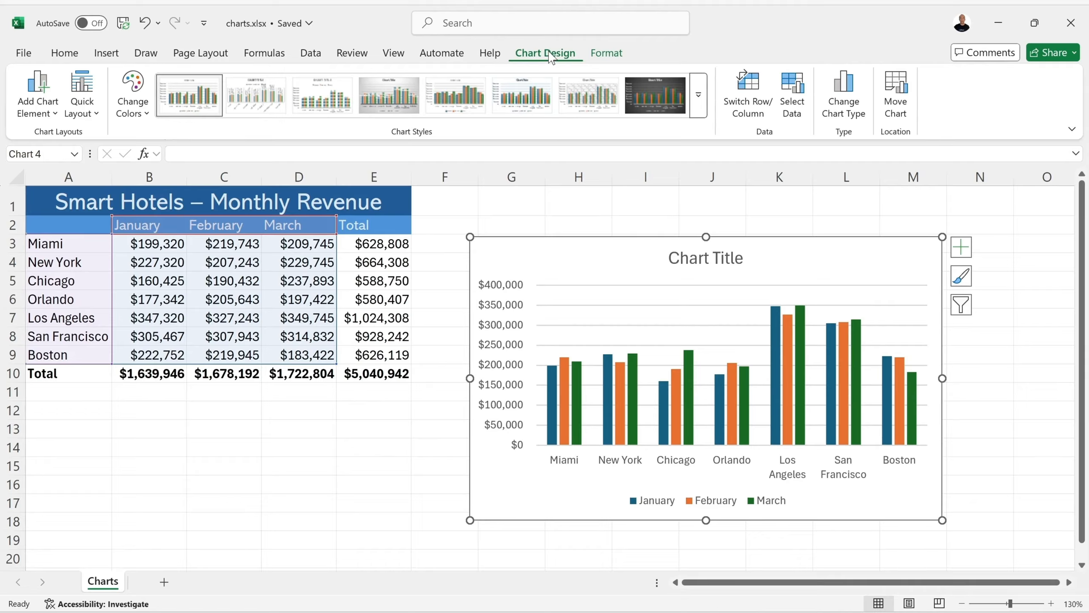
click(748, 92)
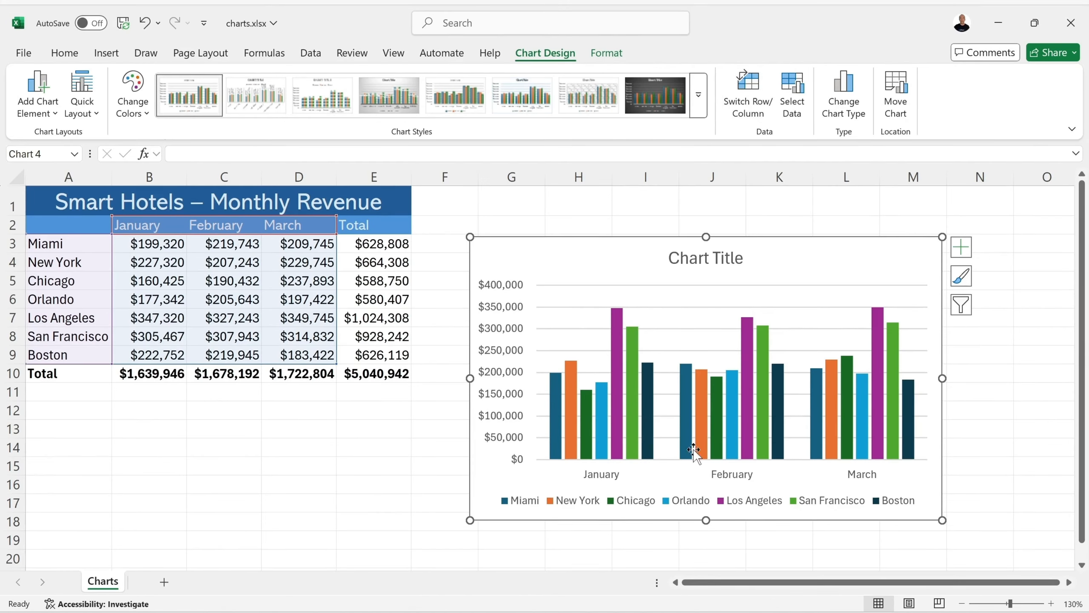
- Switch the chart's rows and columns back so cities form the axis, and apply chart Style 11
mouse_move(820, 426)
click(750, 91)
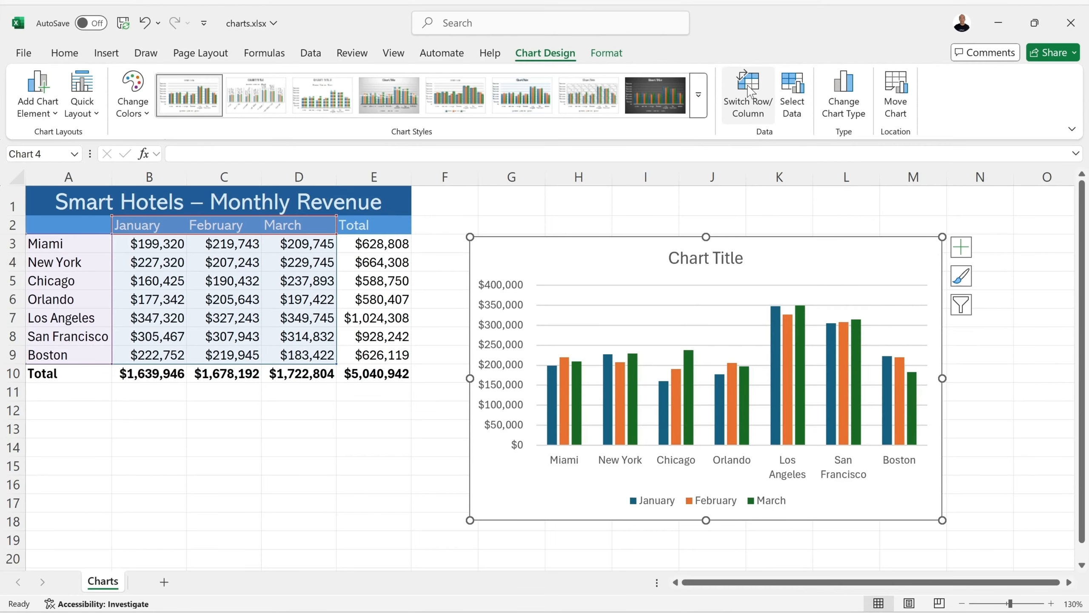
click(702, 92)
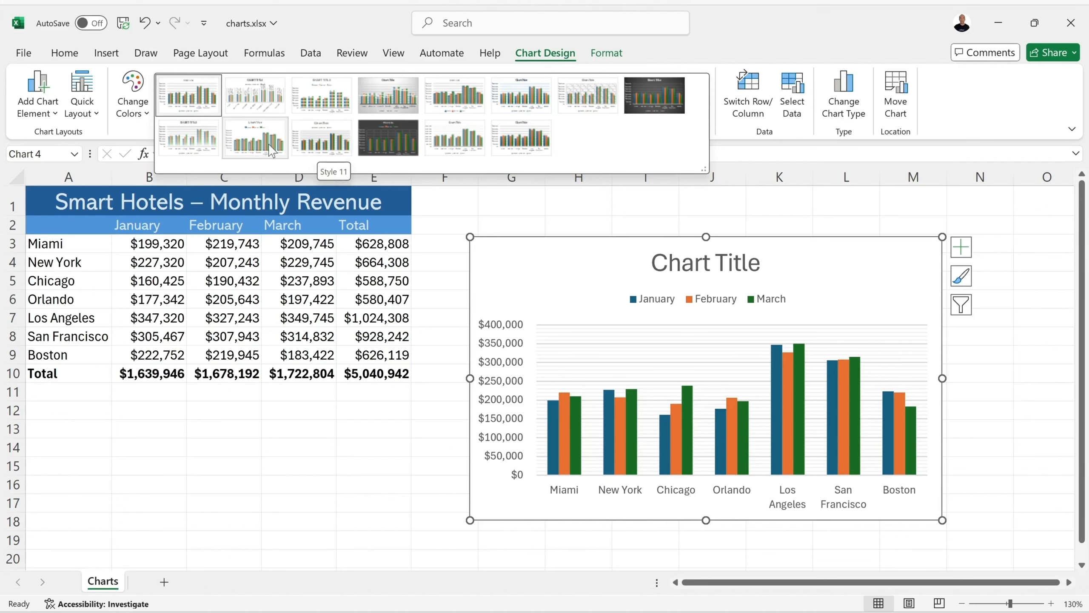
click(330, 142)
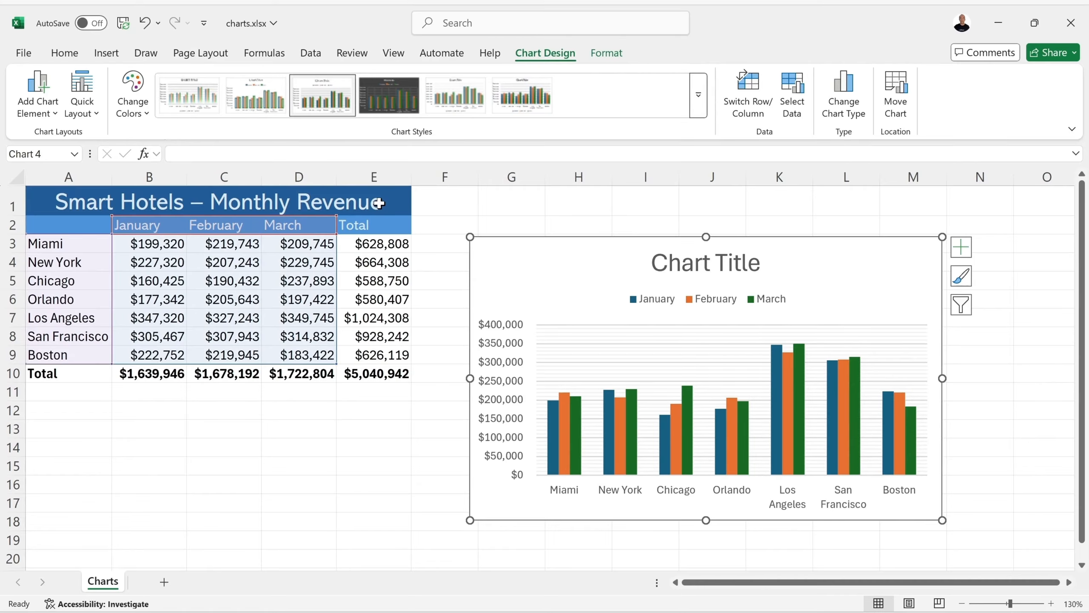
- Edit the chart title text manually so it reads "Chart Titr"
click(710, 263)
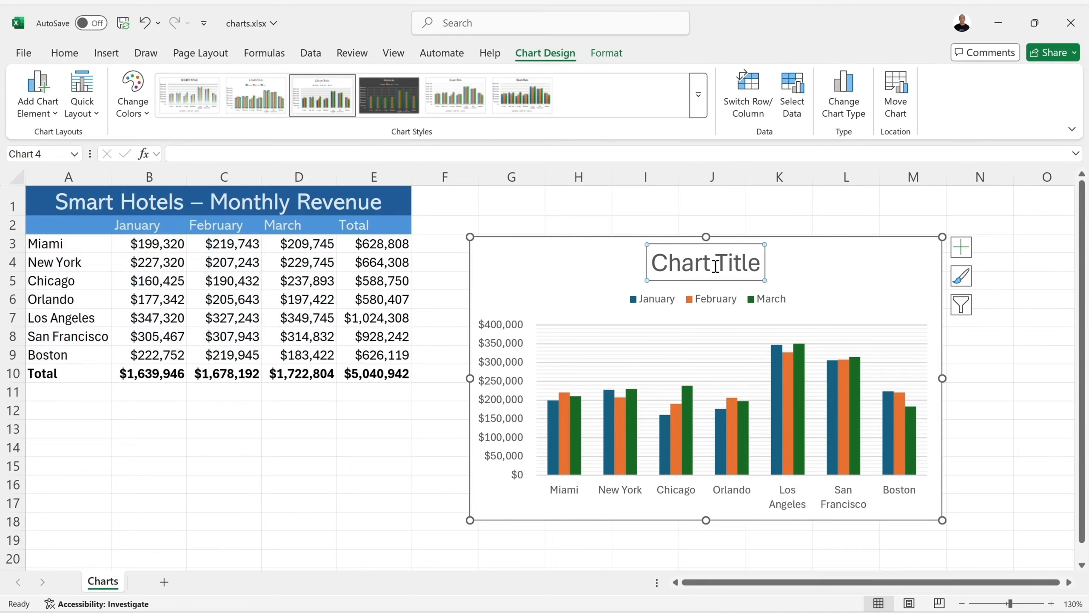
click(760, 262)
key(BackSpace)
key(BackSpace)
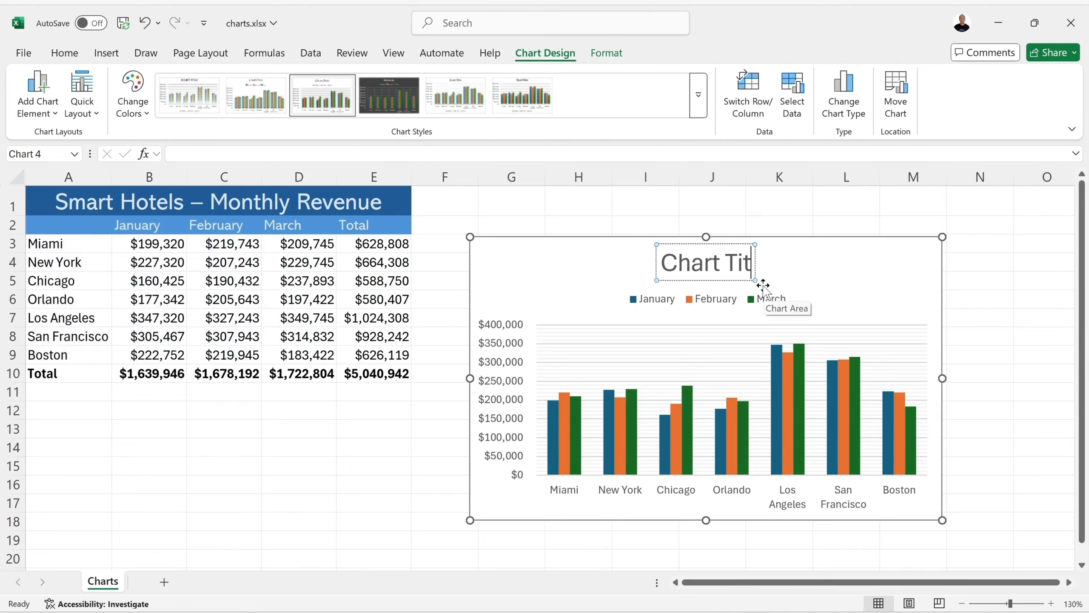
text(r)
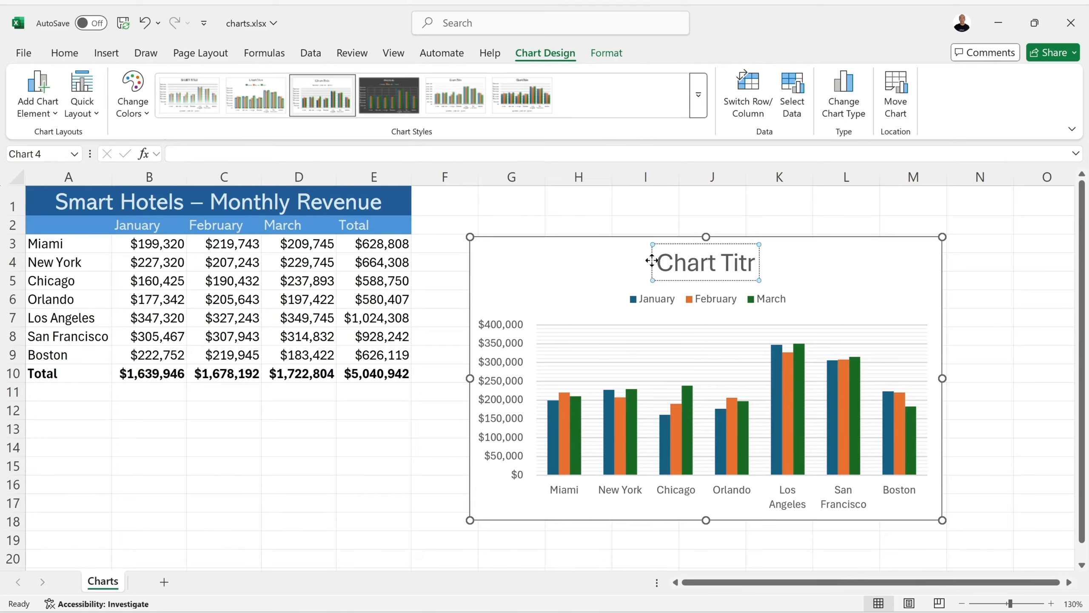
- Link the chart title to the table heading in cell A1 with the formula =Charts!$A$1
click(652, 260)
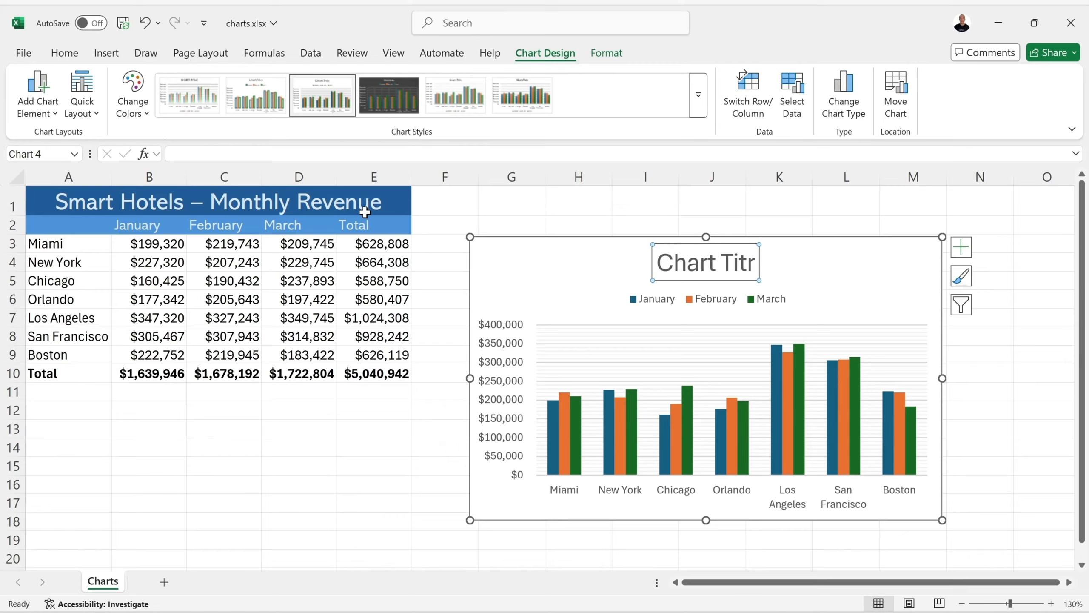
click(209, 156)
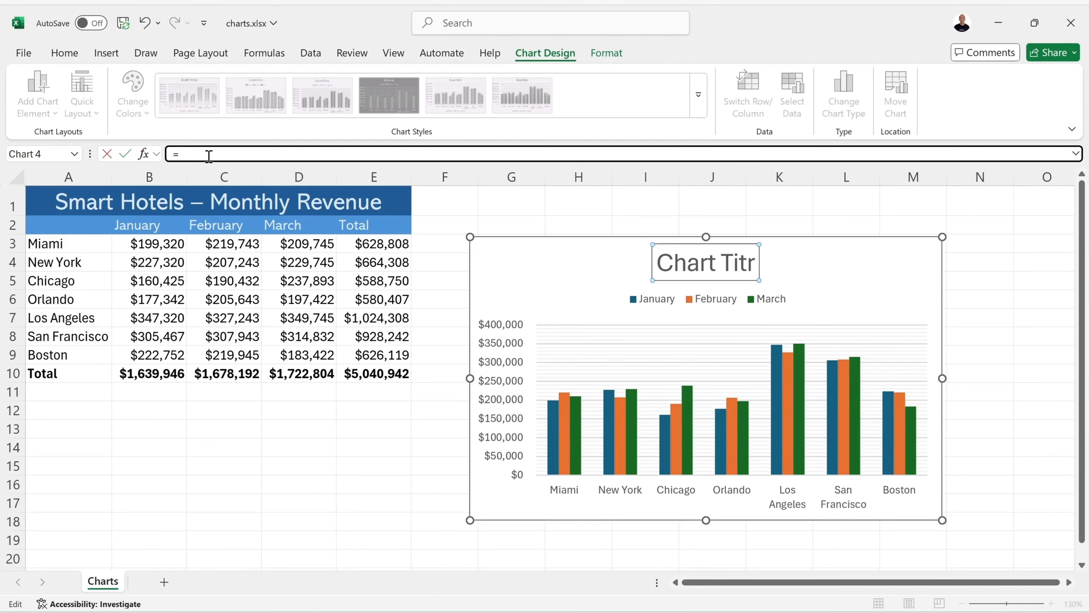
click(120, 202)
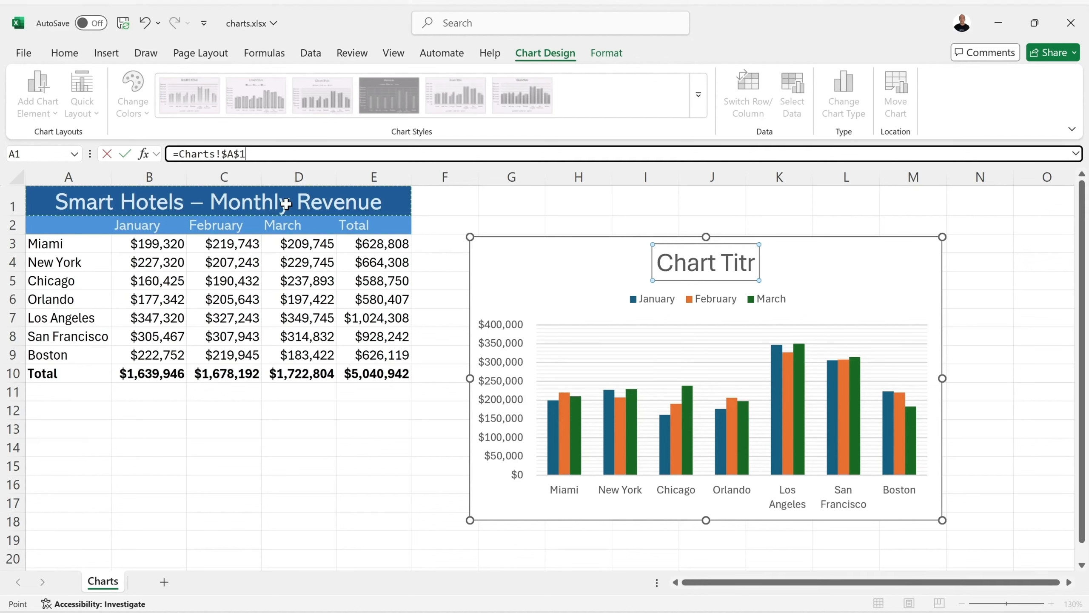
key(Return)
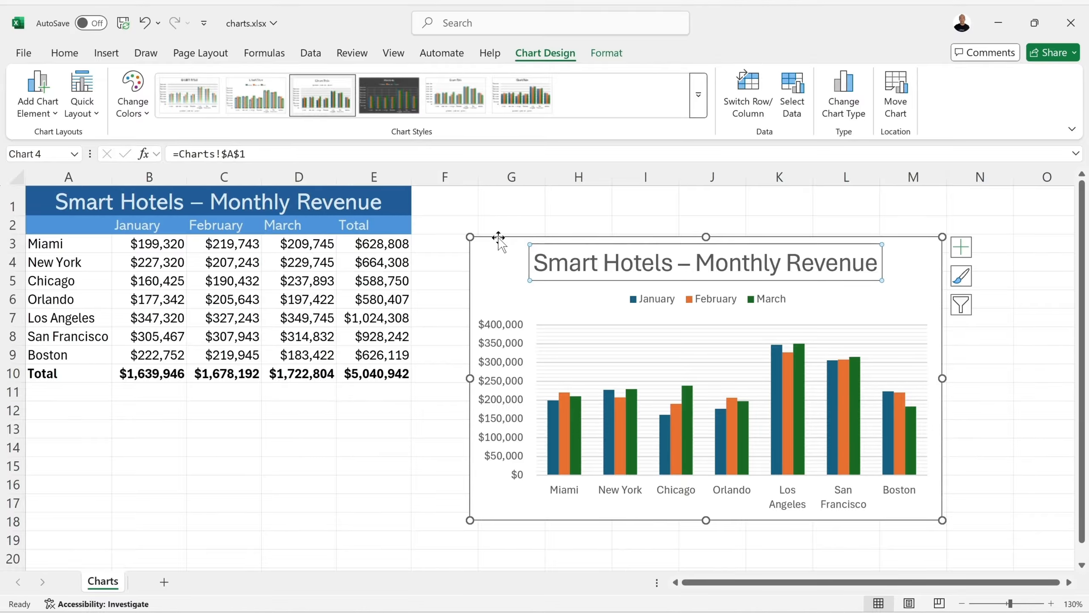
- Select the chart area, title and plot area in turn to examine the chart's parts, finishing with the whole chart selected
click(472, 270)
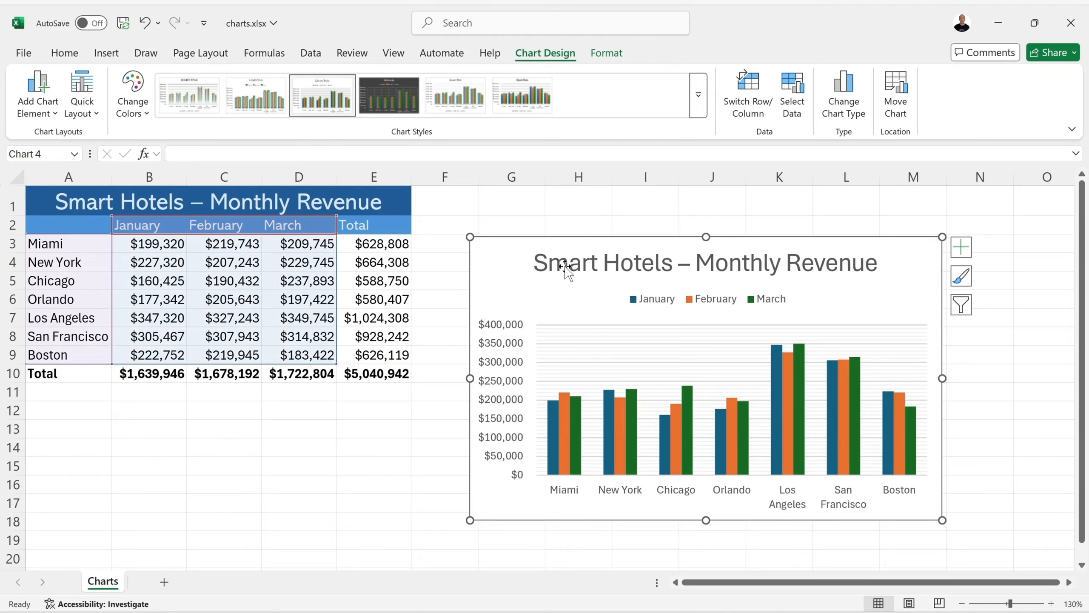
click(535, 270)
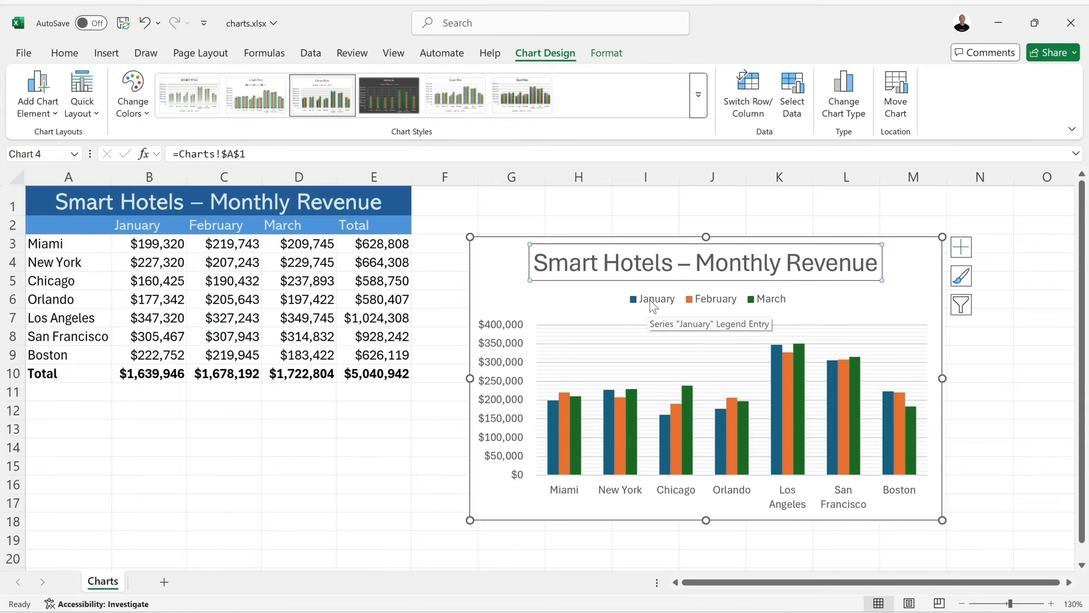
click(631, 313)
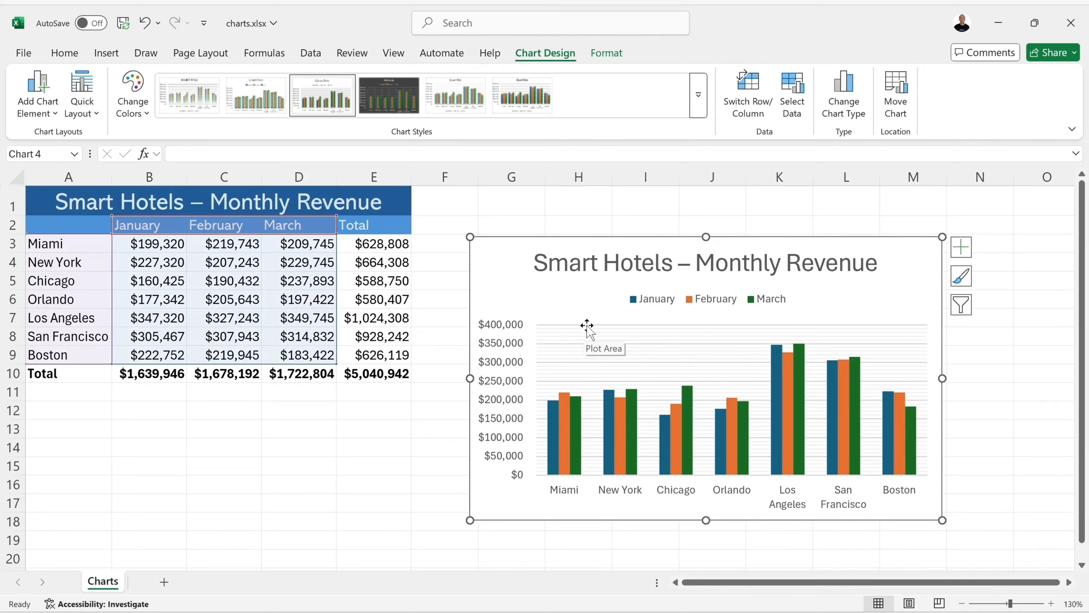
click(588, 326)
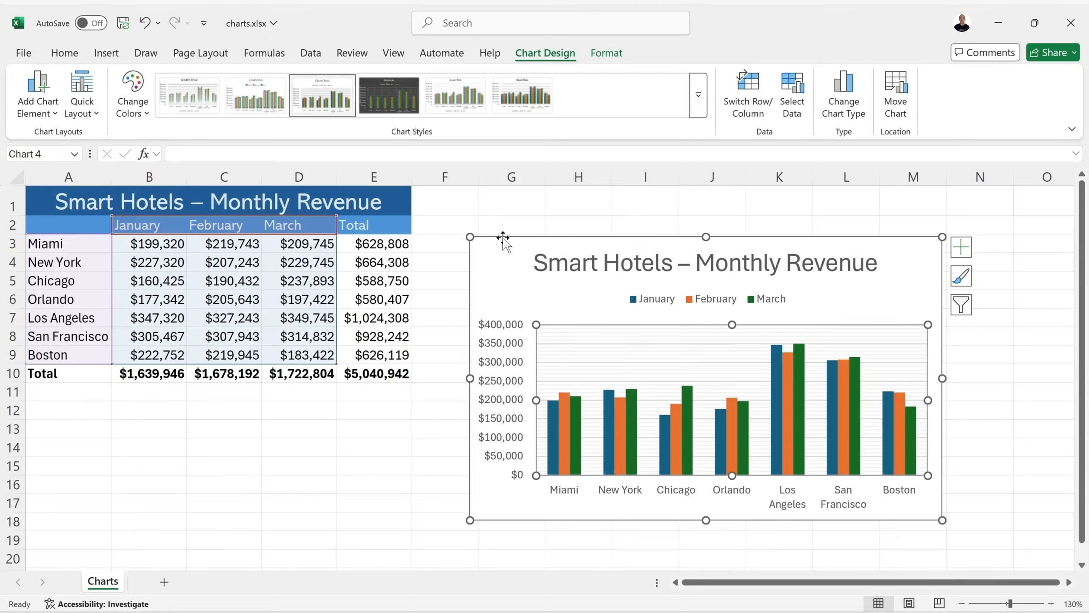
click(469, 272)
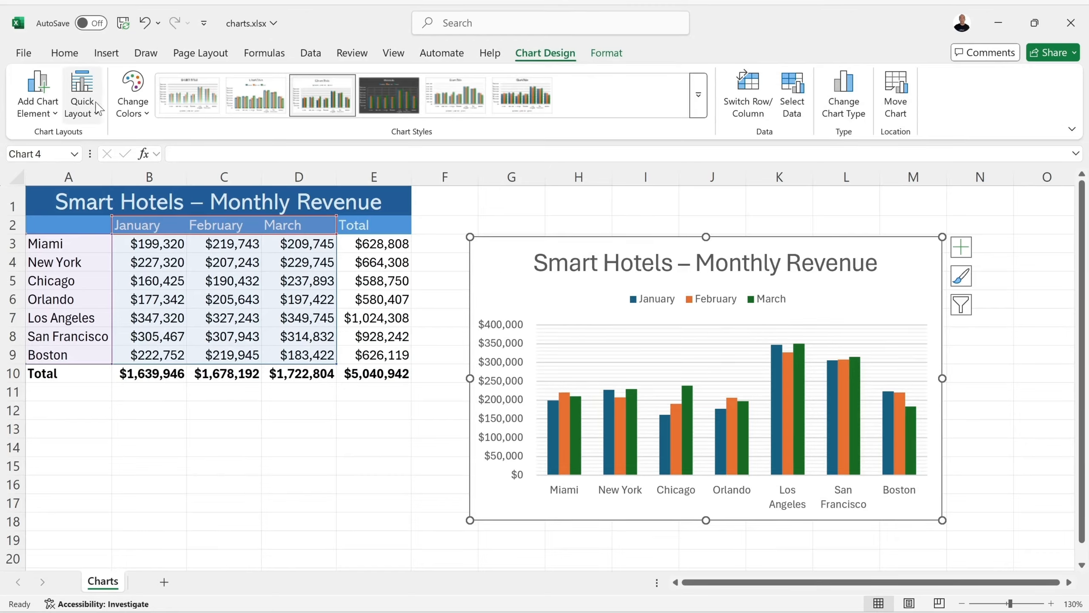
- Examine the available color palettes, quick layouts, and gridline and legend options for the chart without applying any
click(131, 103)
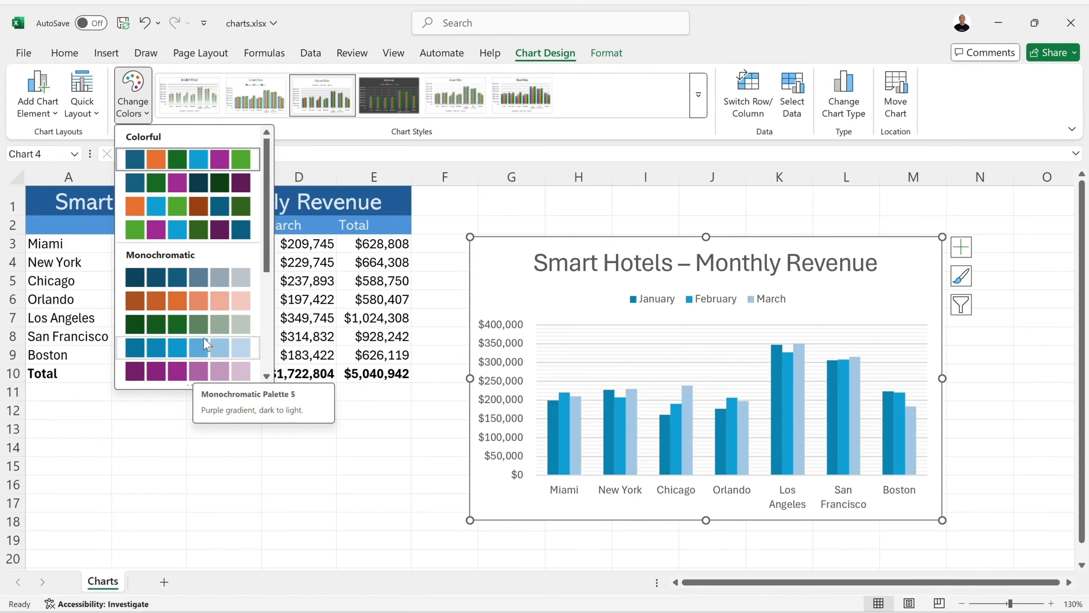
drag(264, 233, 263, 337)
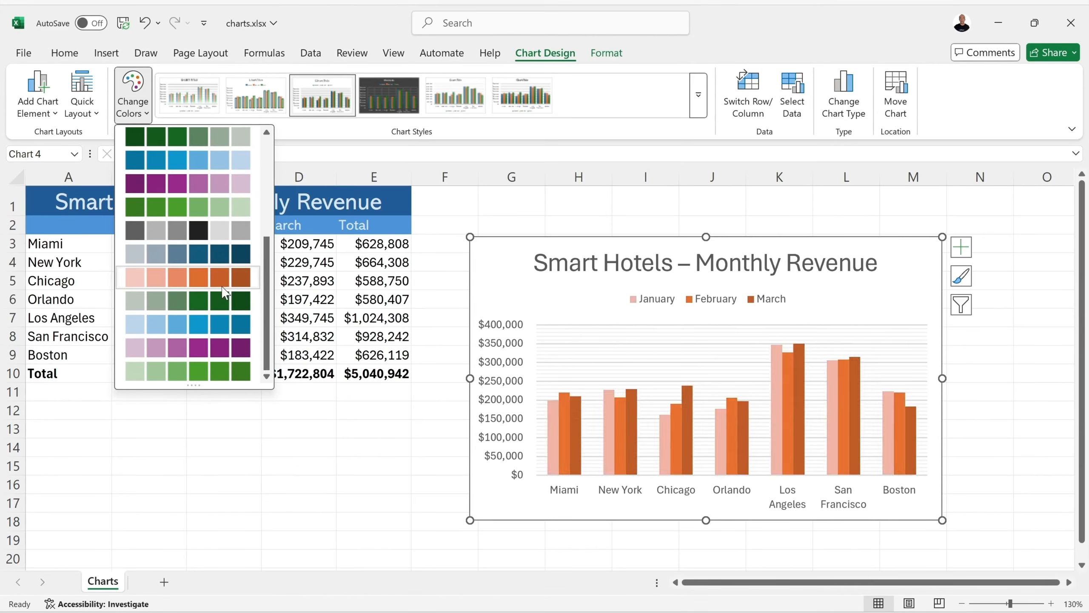
scroll(184, 241, up, 5)
click(84, 96)
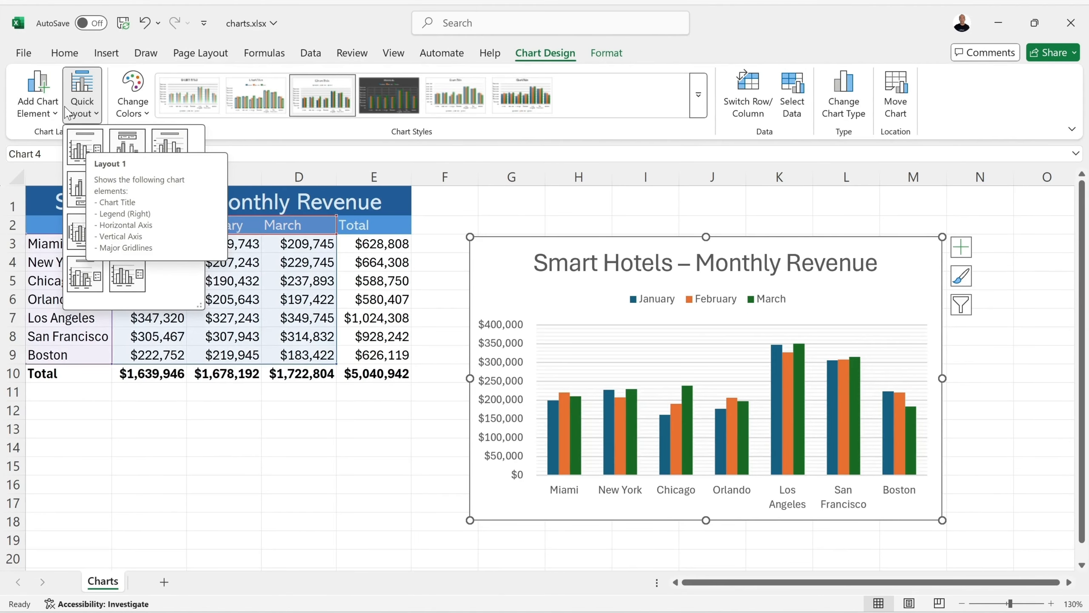
click(32, 102)
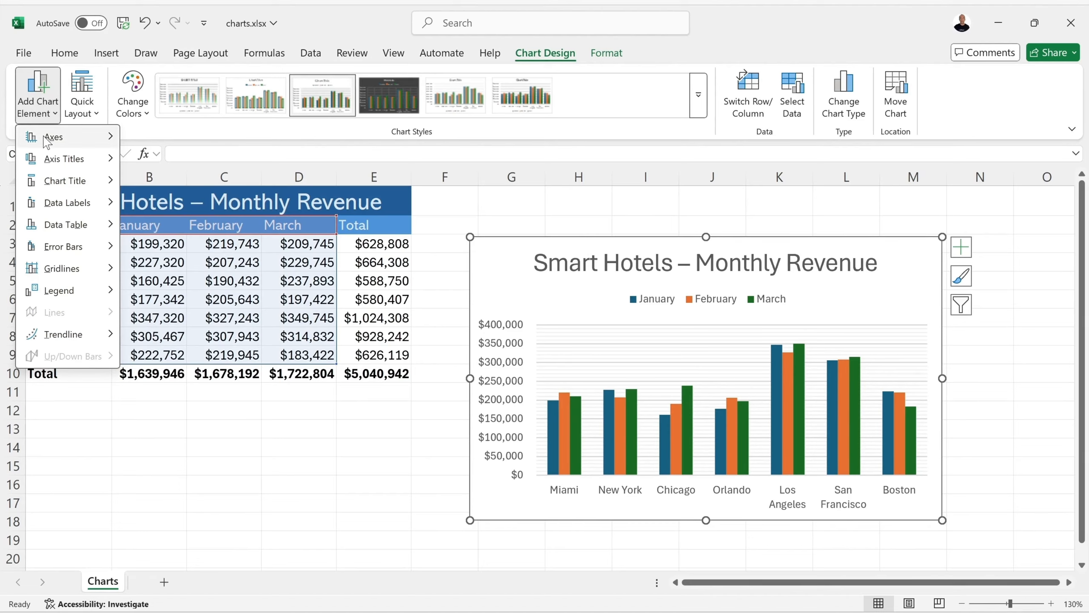
mouse_move(95, 269)
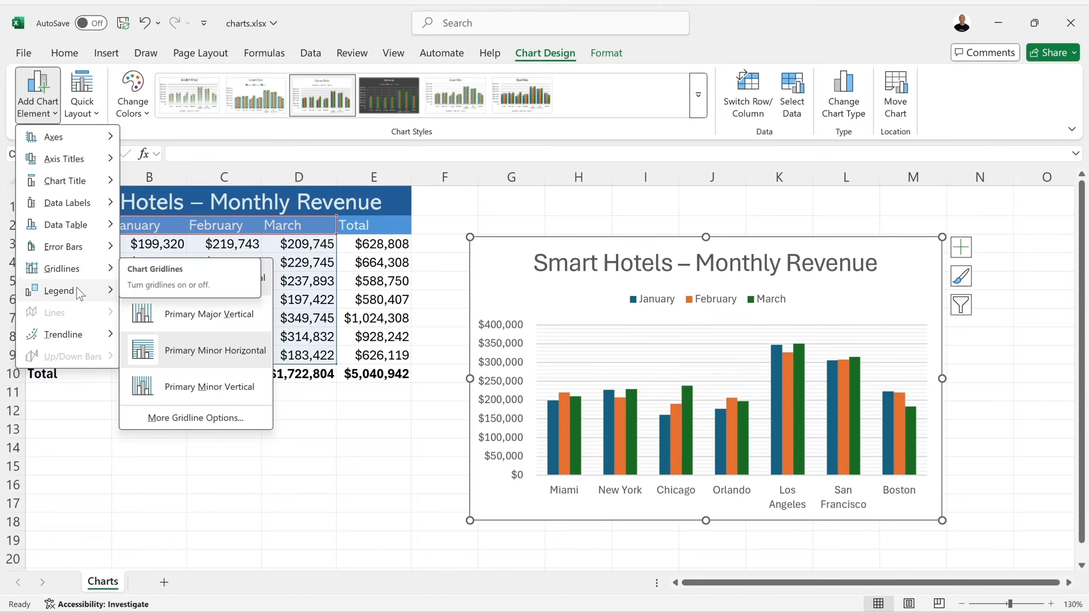
mouse_move(82, 291)
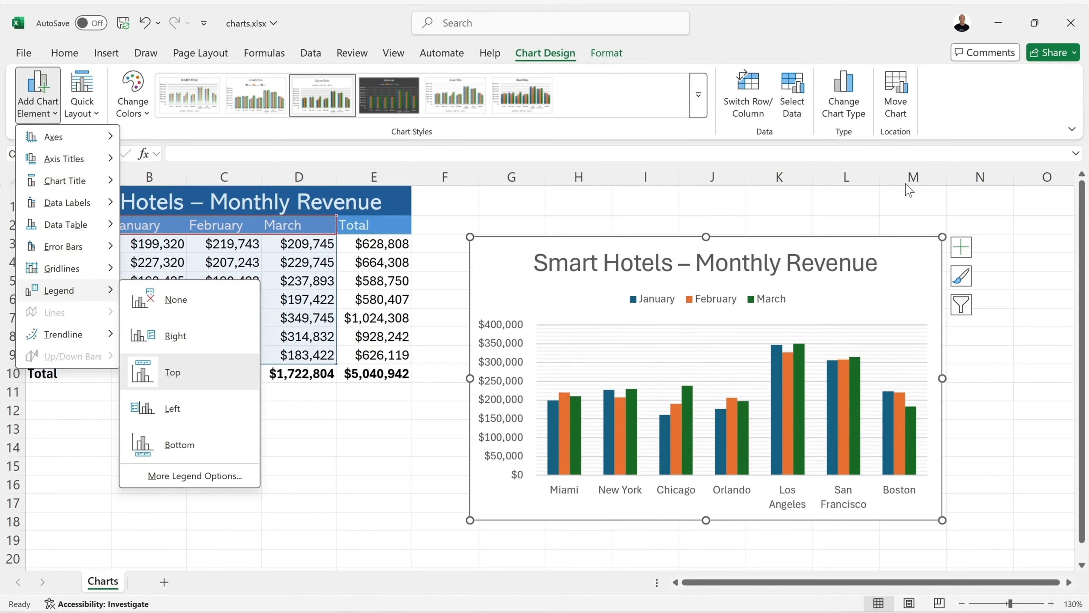
click(977, 123)
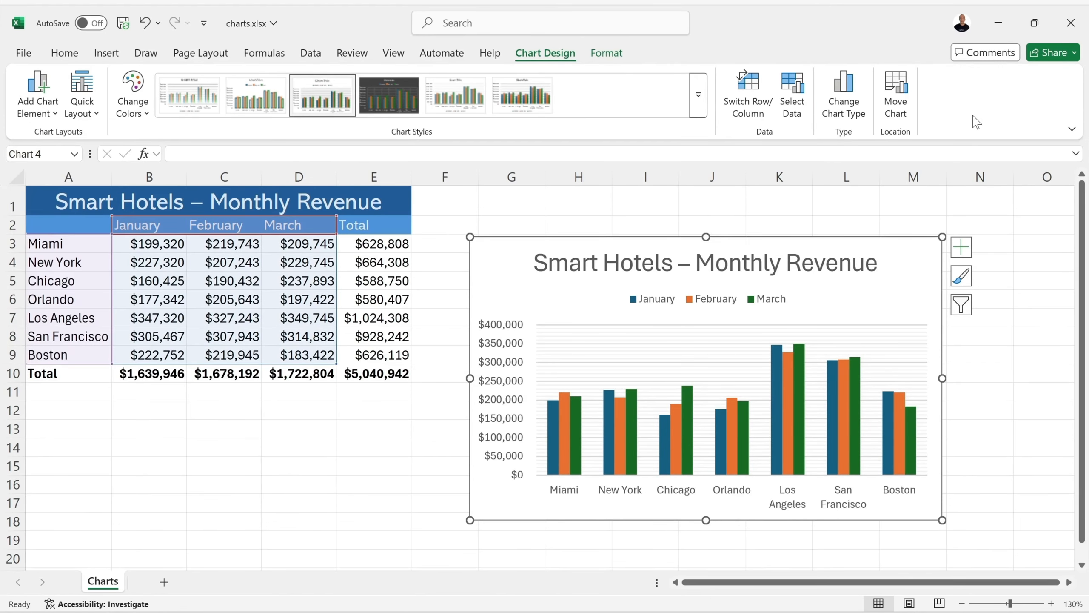
- Change the chart type to 3-D Clustered Column, keeping the cities on the axis and the months as series
click(848, 91)
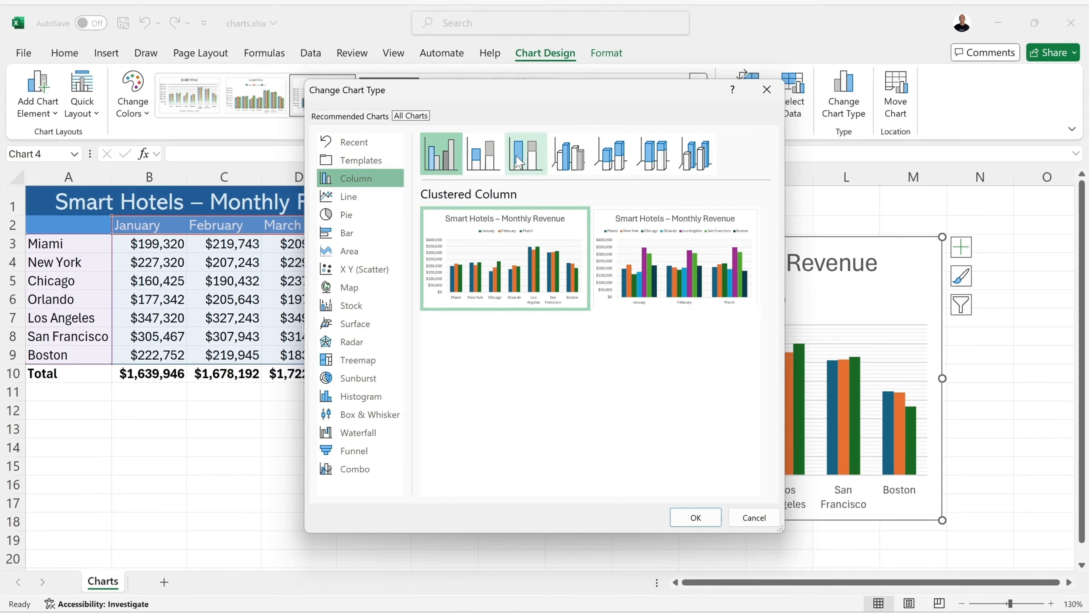
click(563, 152)
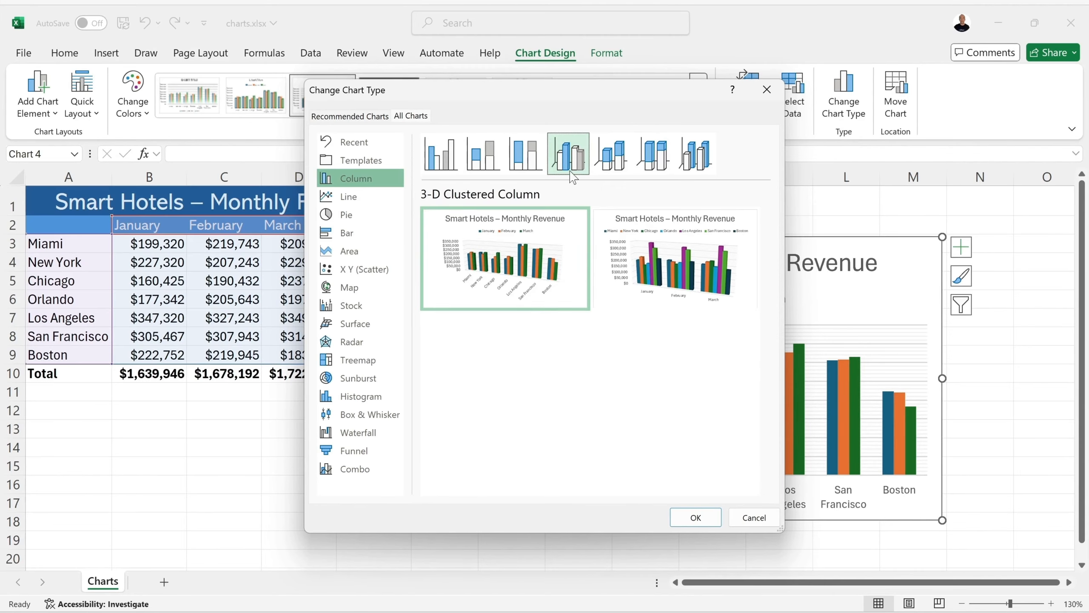
mouse_move(549, 230)
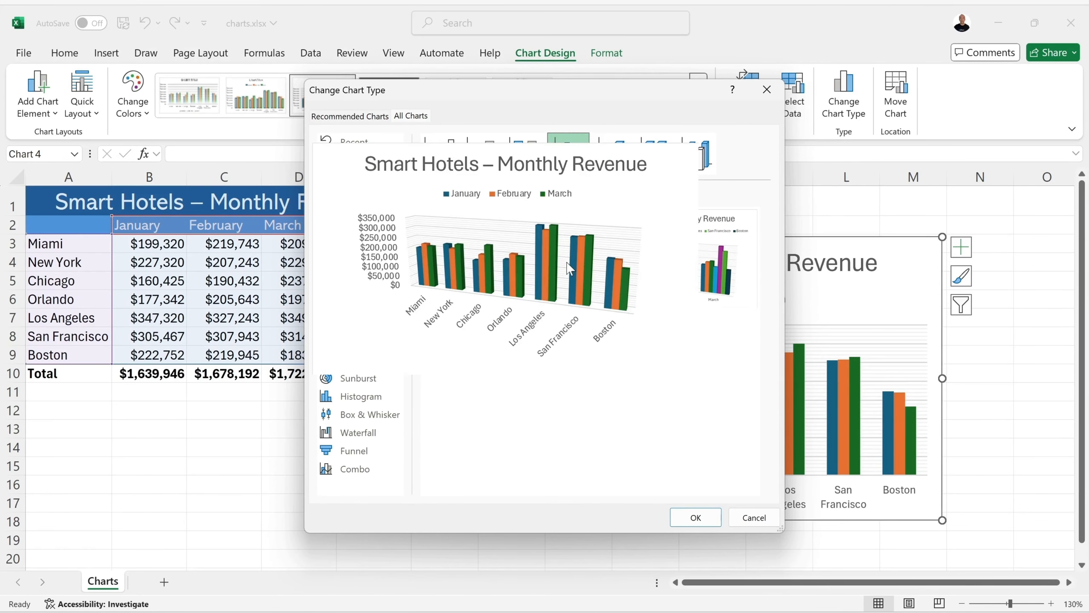
click(696, 517)
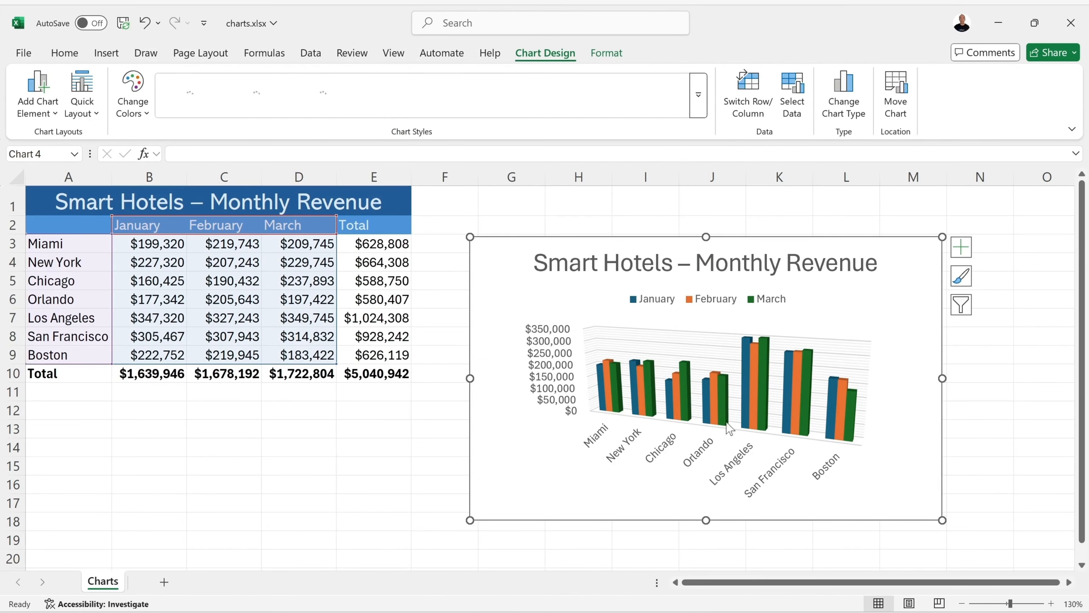
- Preview the Line, Pie and Bar chart types for the revenue chart
click(843, 96)
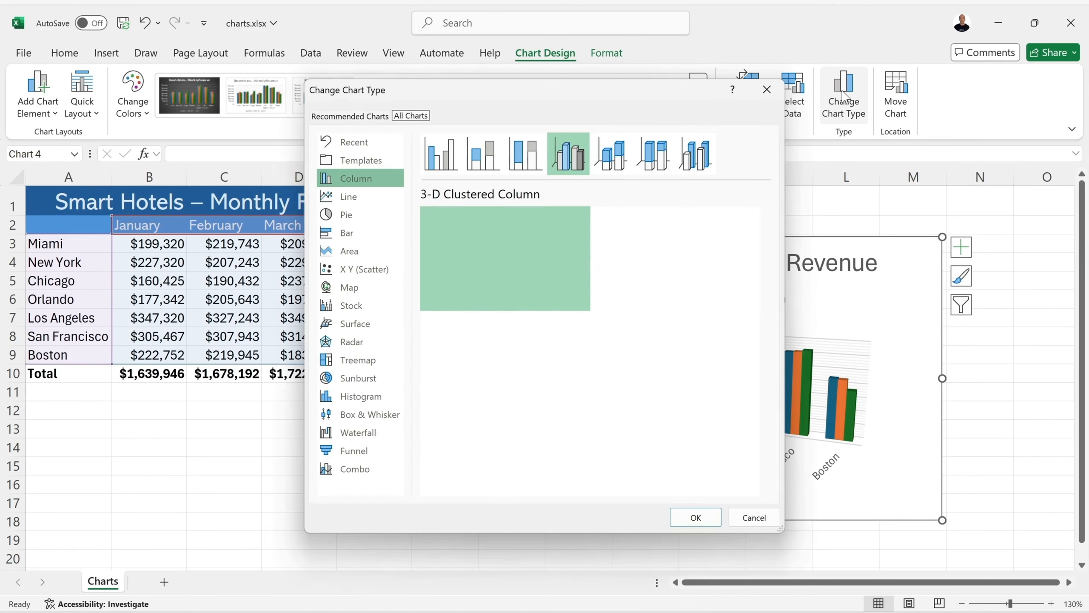
click(365, 201)
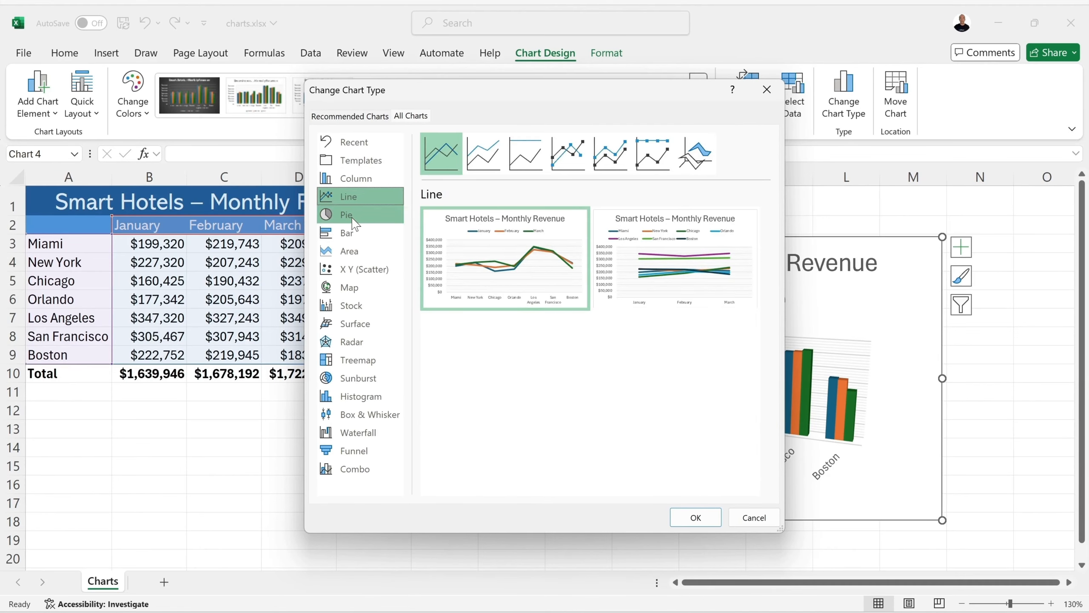
click(357, 215)
click(355, 232)
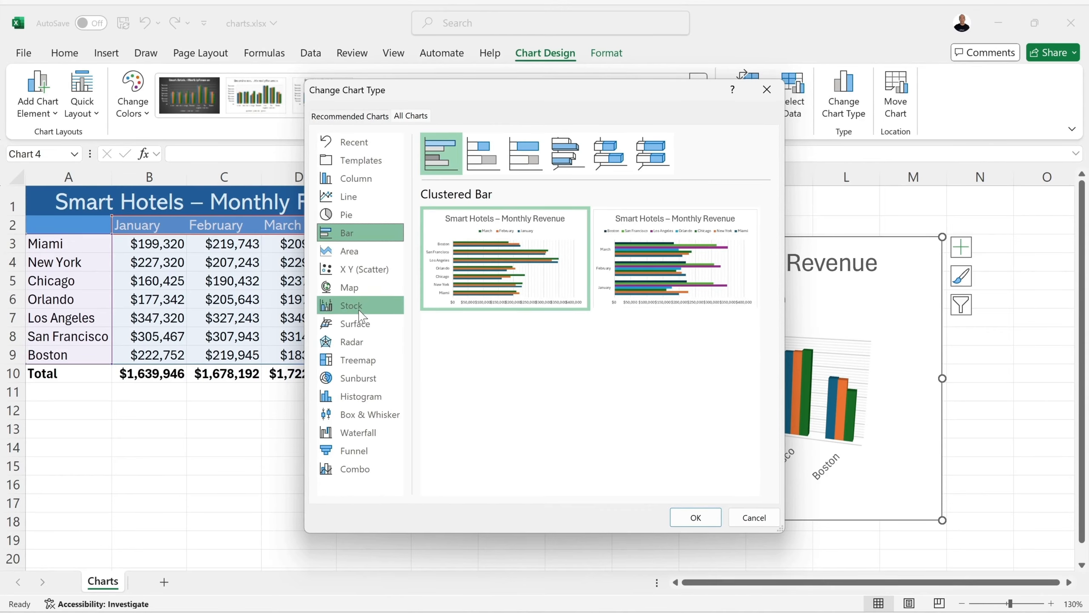
- Look through the recommended chart types, previewing options including Stacked Column, Stacked Bar and Pareto
click(354, 117)
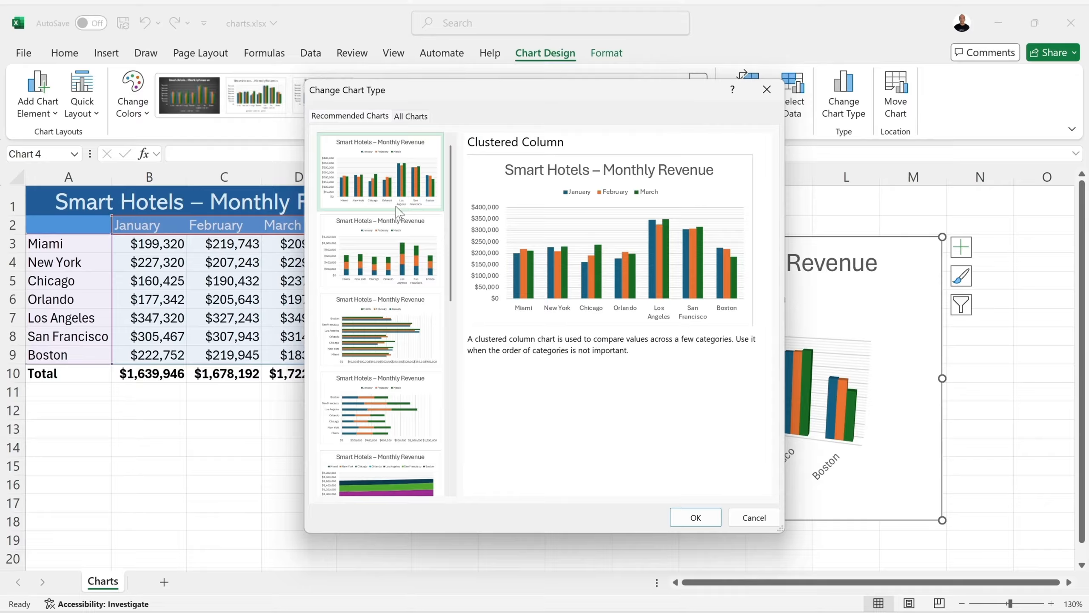
scroll(403, 228, down, 5)
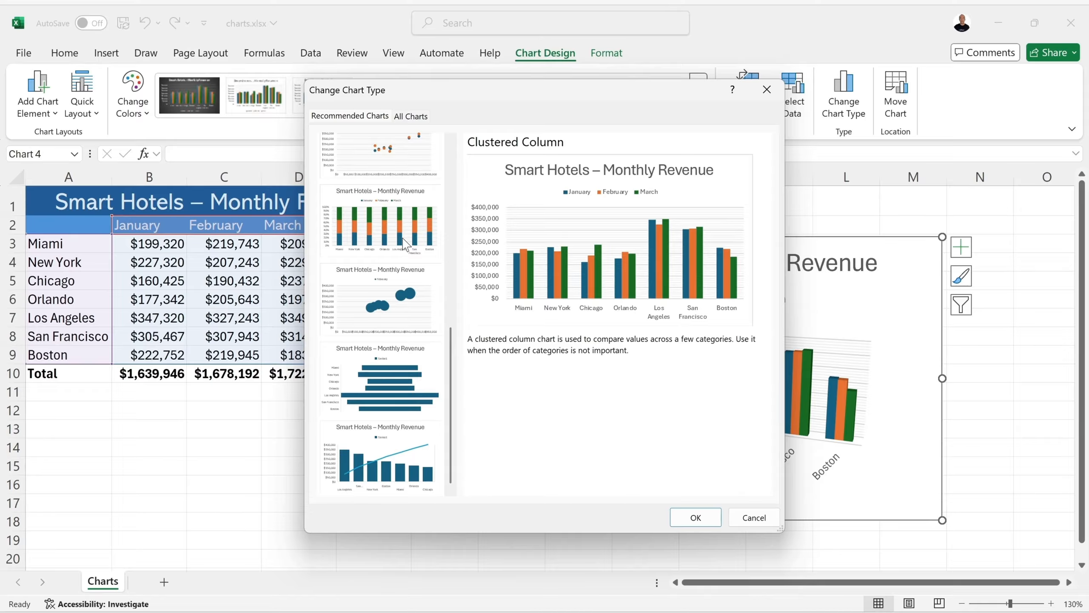
scroll(405, 245, up, 5)
click(395, 260)
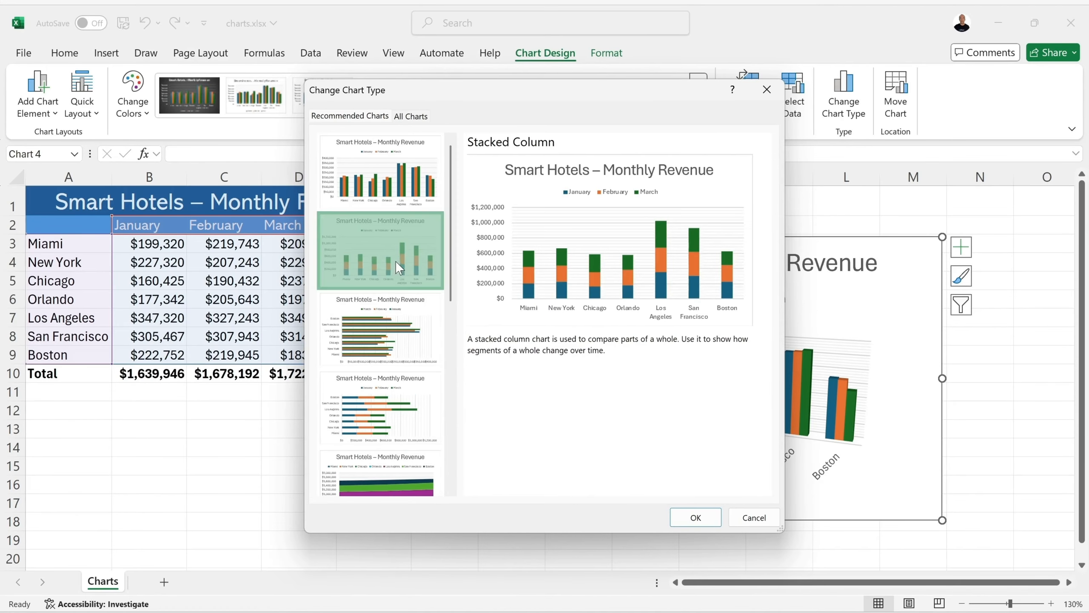
click(399, 334)
click(397, 414)
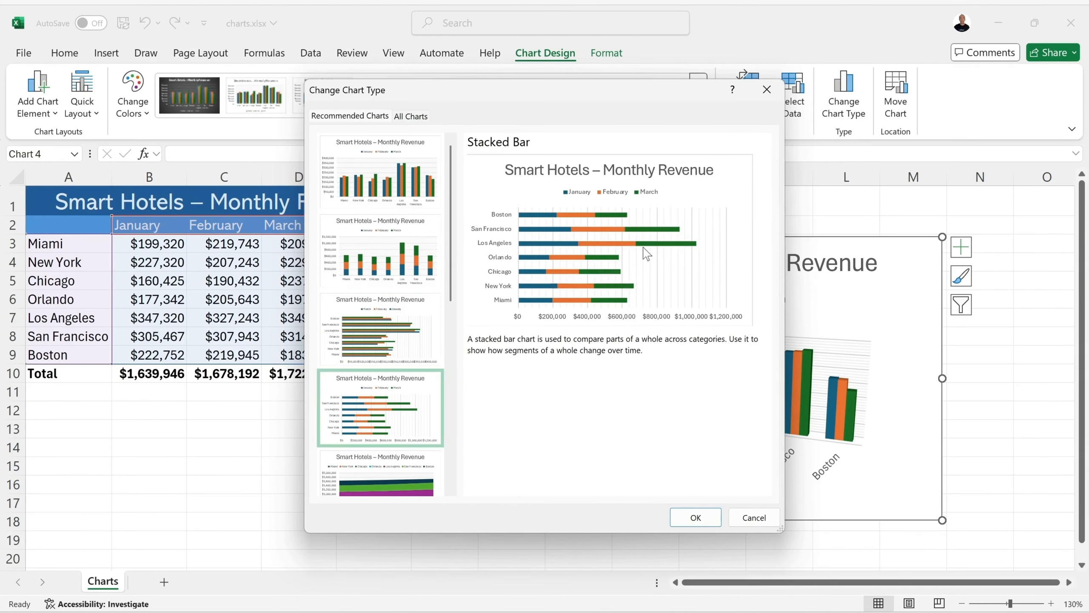
scroll(420, 404, down, 5)
click(400, 397)
click(399, 476)
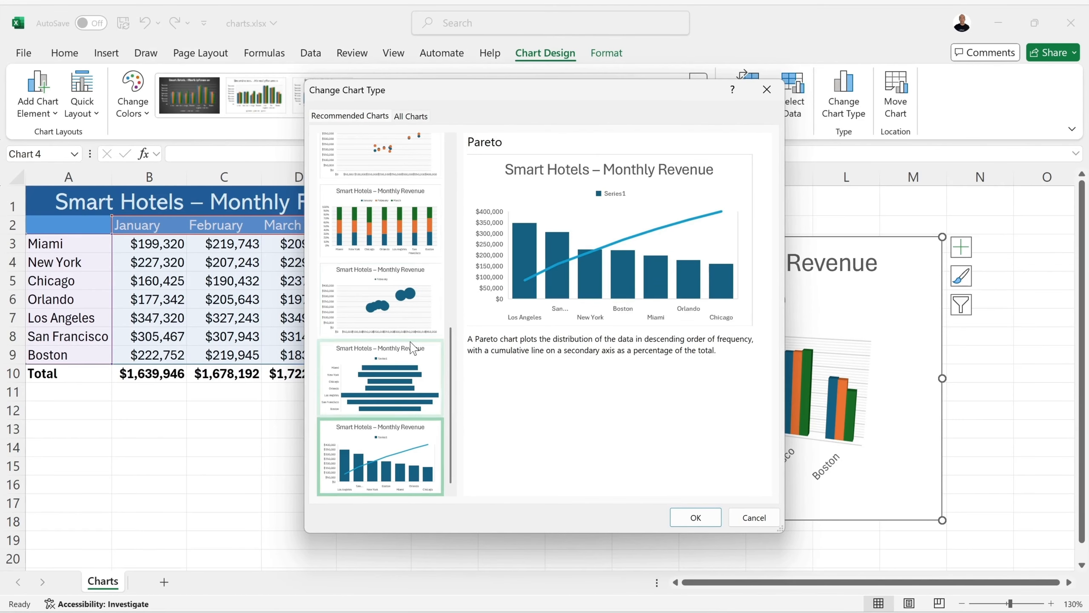
- Change the chart type to the recommended Clustered Column, with cities on the axis and months as series
scroll(412, 350, up, 5)
click(407, 193)
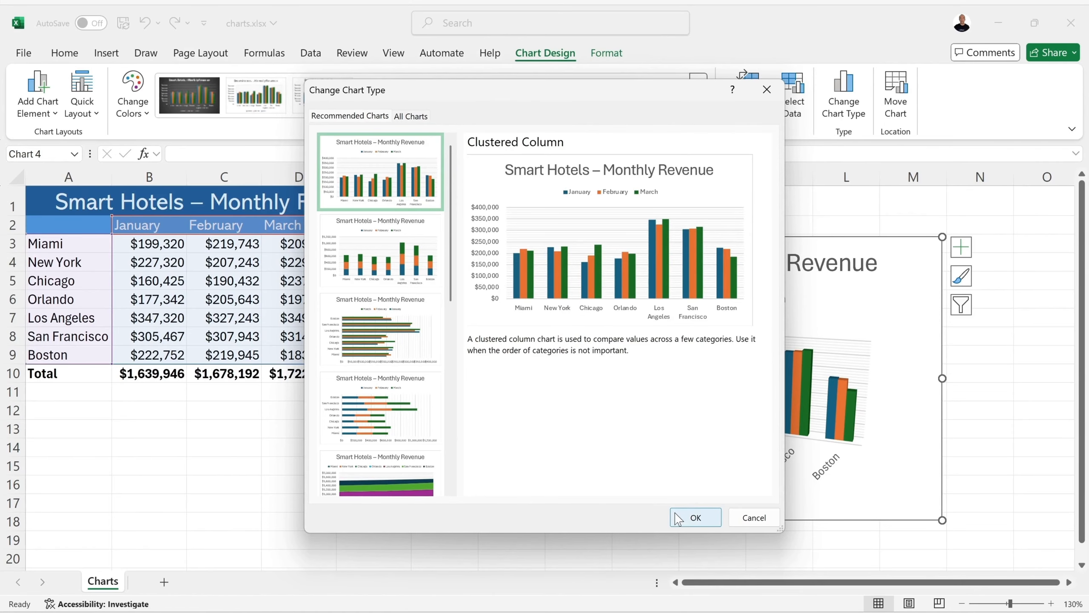
click(696, 518)
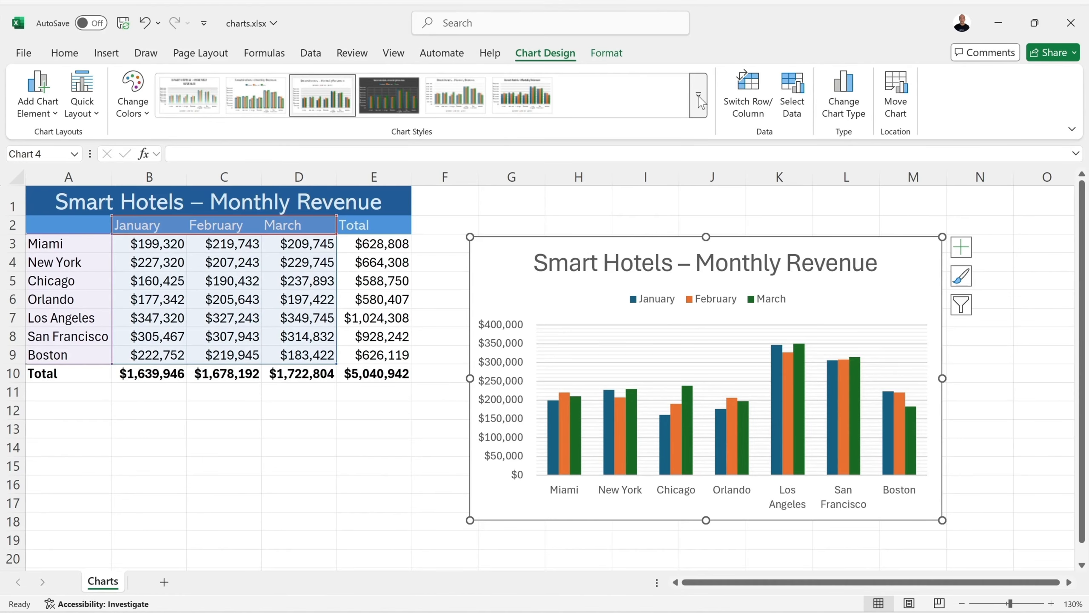
- Look over the chart styles and color palettes and apply Style 6 to the revenue chart
click(700, 99)
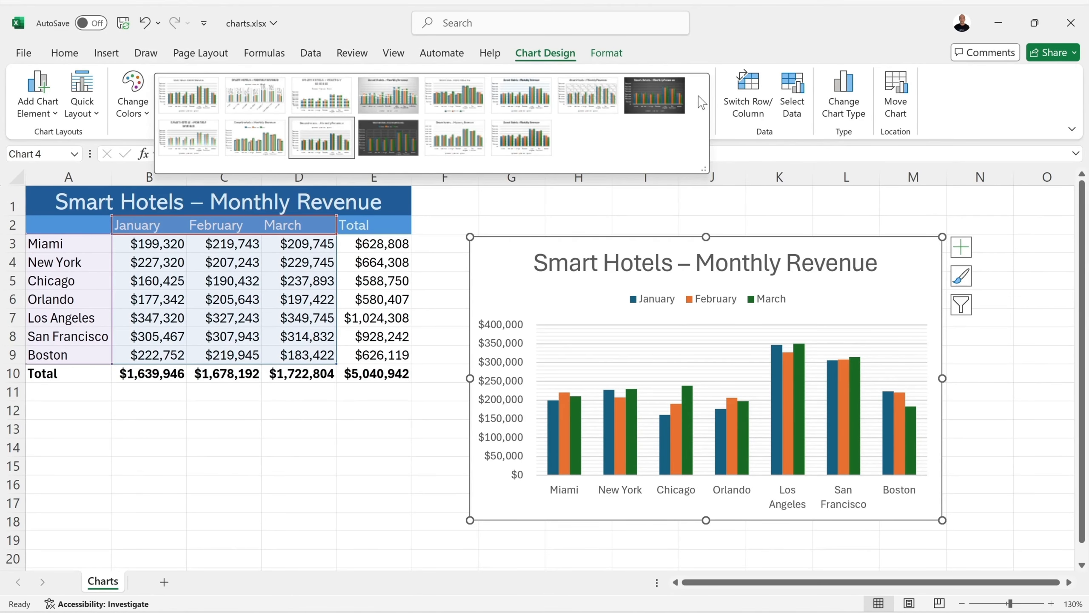
click(132, 107)
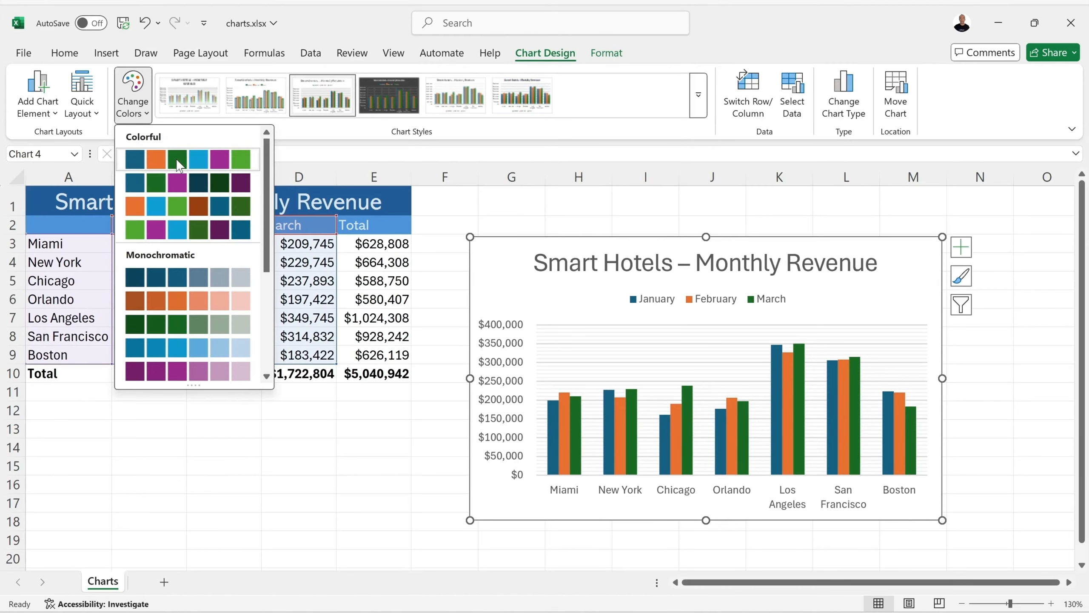
key(Escape)
click(707, 102)
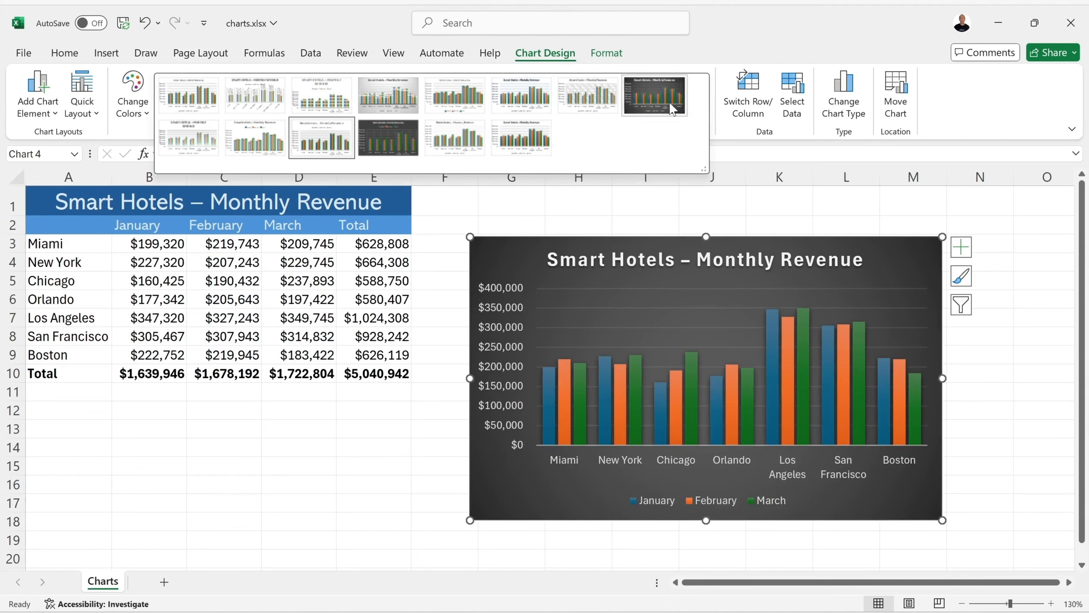
click(528, 109)
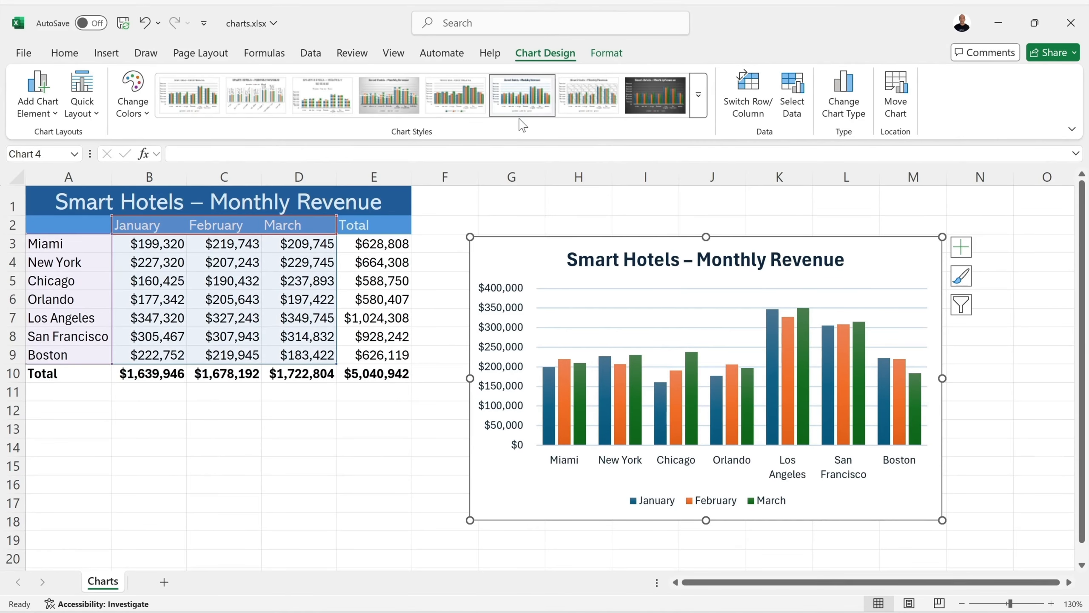
- Apply the plain dark blue WordArt style to the chart title
click(606, 53)
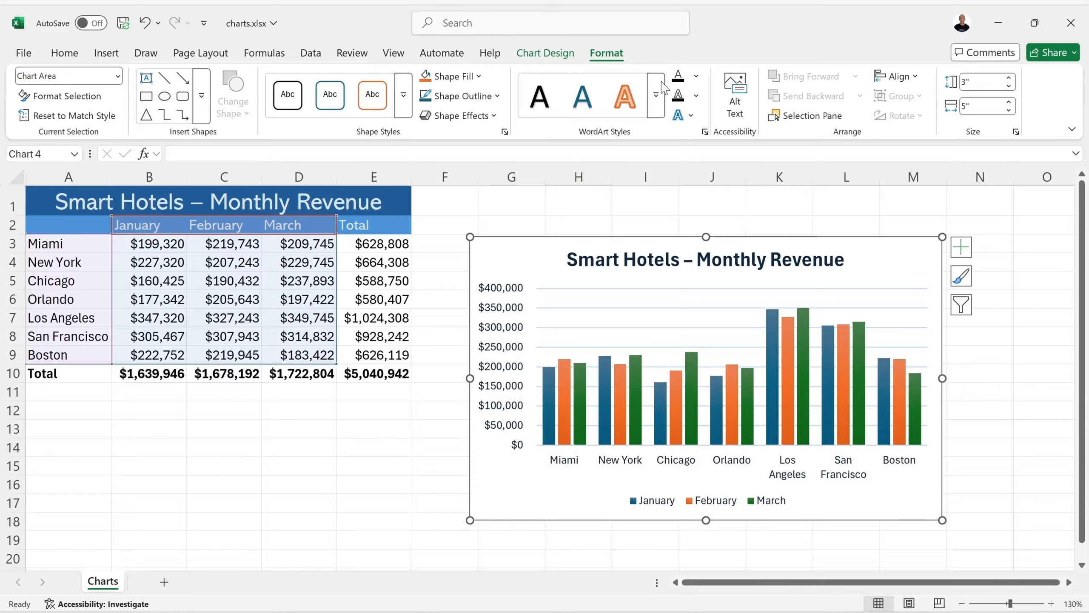
click(657, 260)
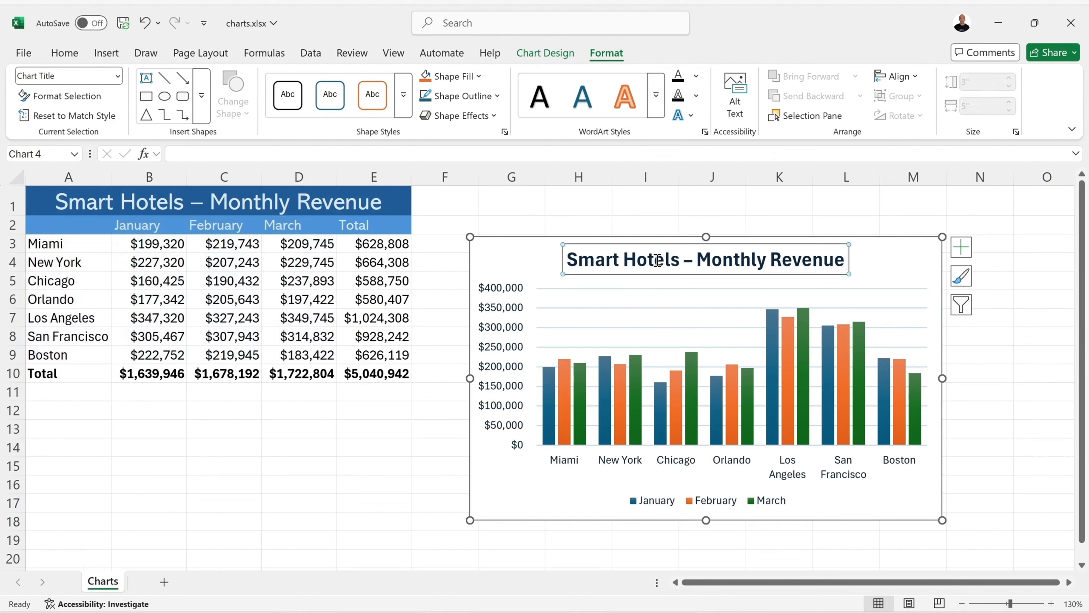
click(656, 95)
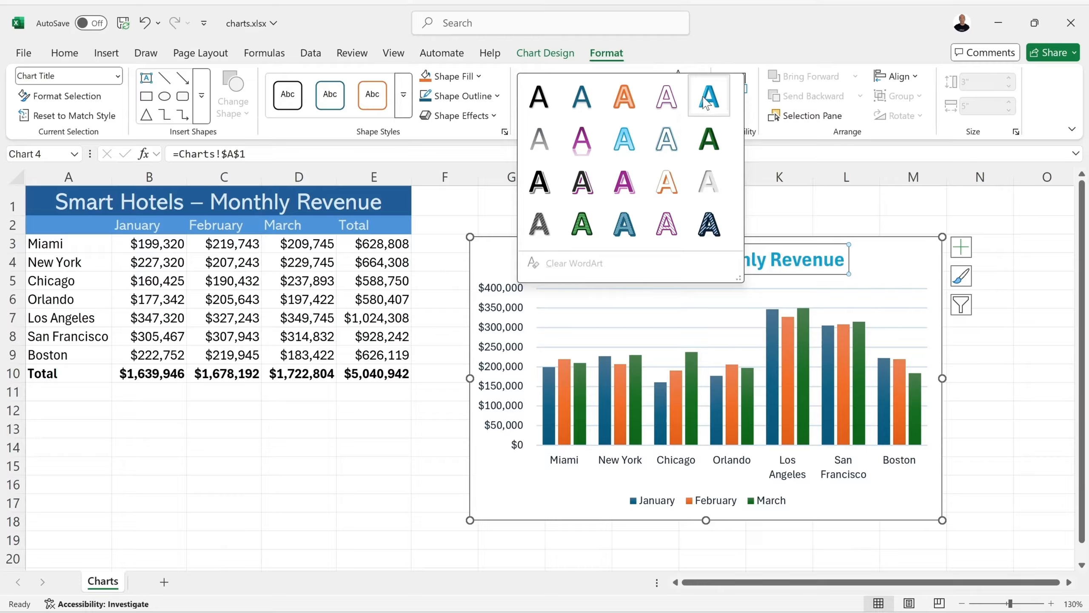
click(586, 104)
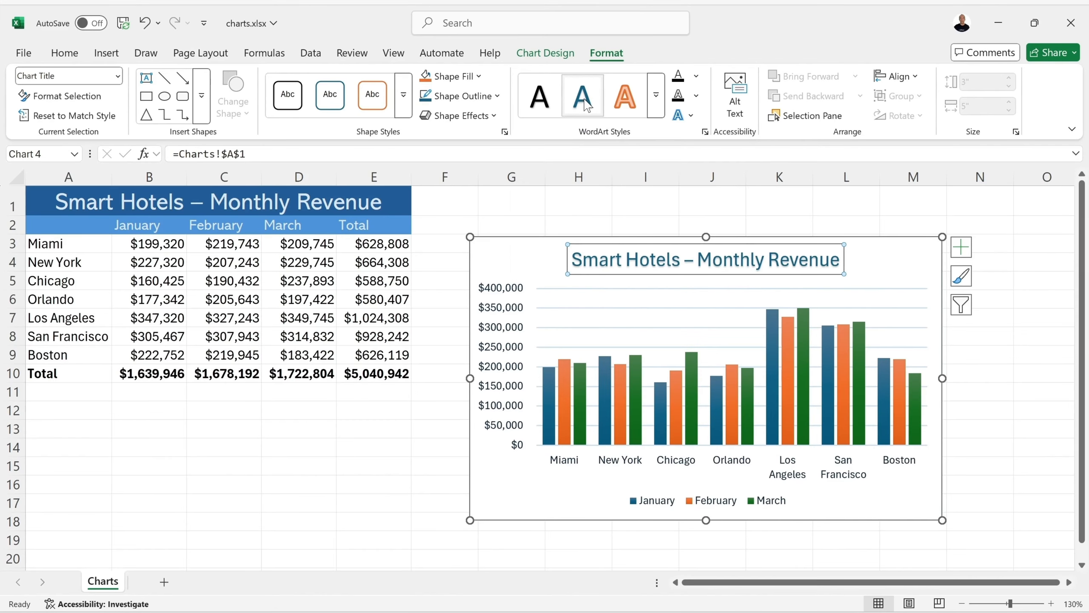
- Examine the shape fill colors, shape styles and shadow effects available for the plot area without applying any
click(590, 287)
click(577, 320)
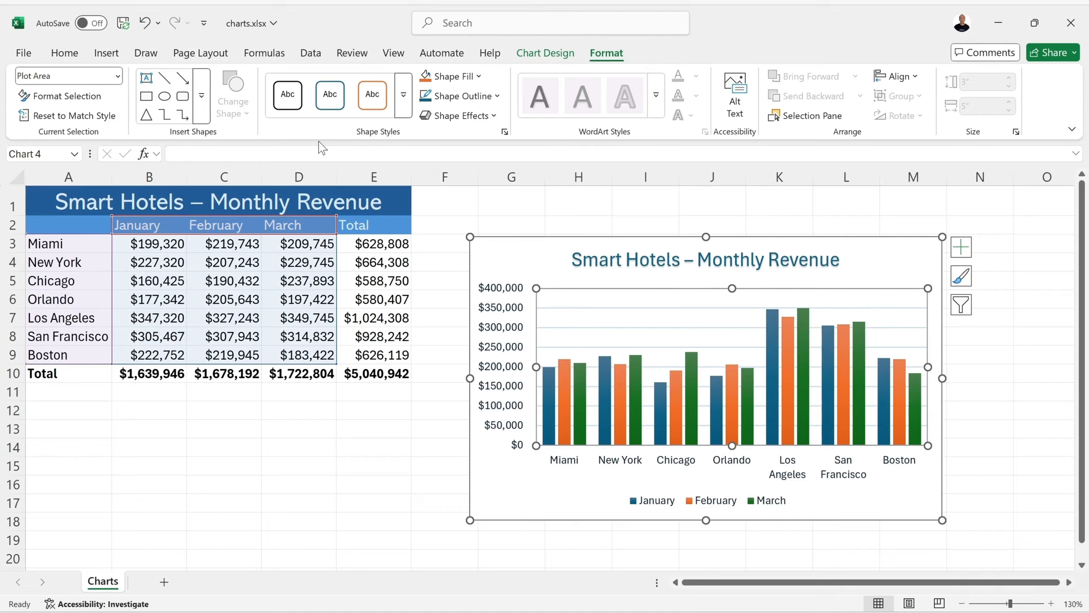
click(475, 77)
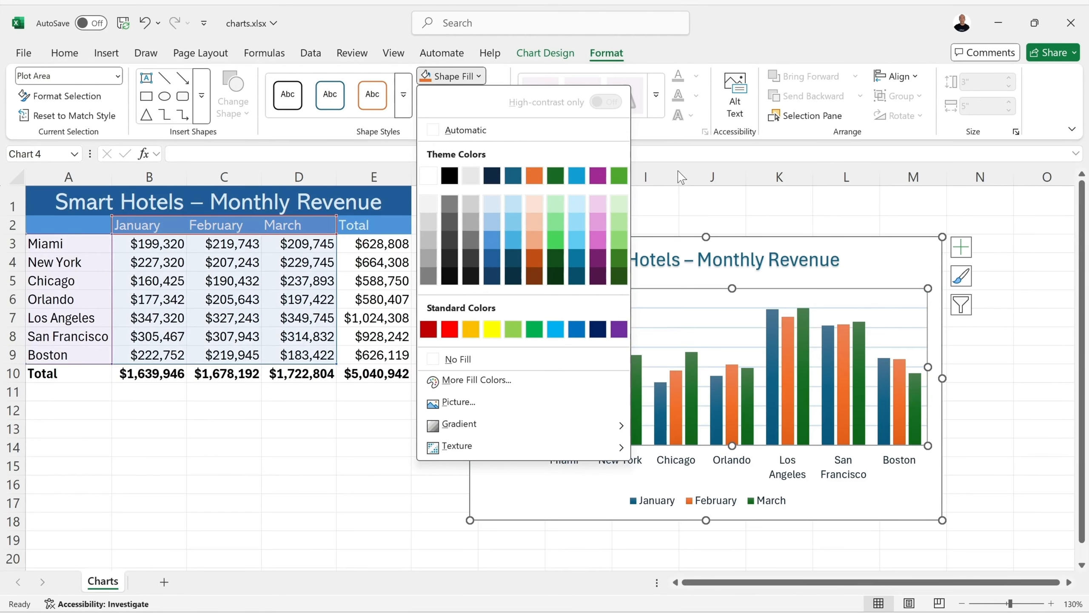
click(651, 140)
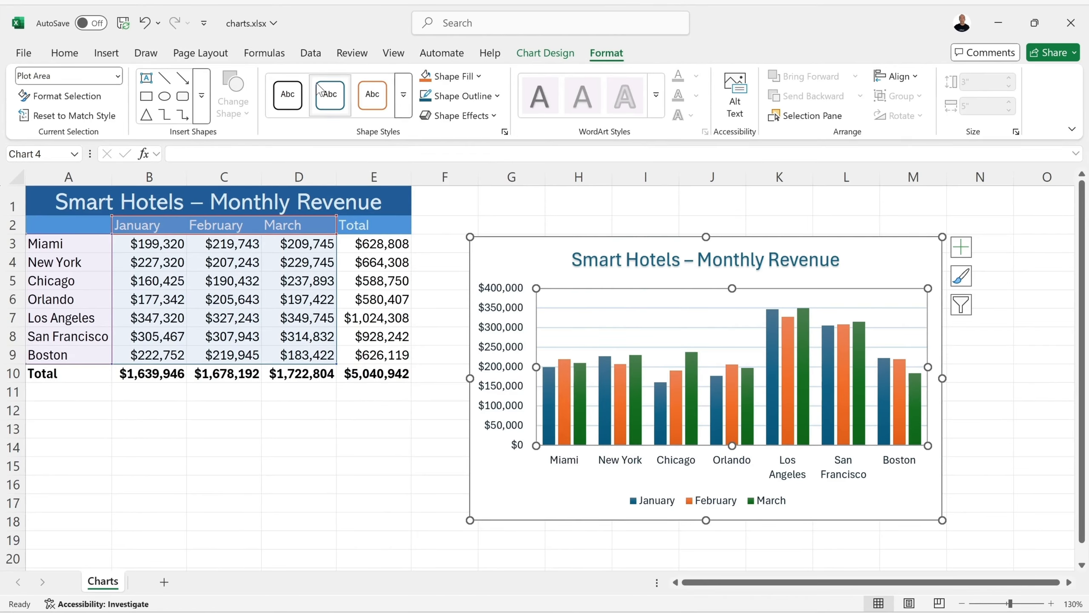
click(403, 94)
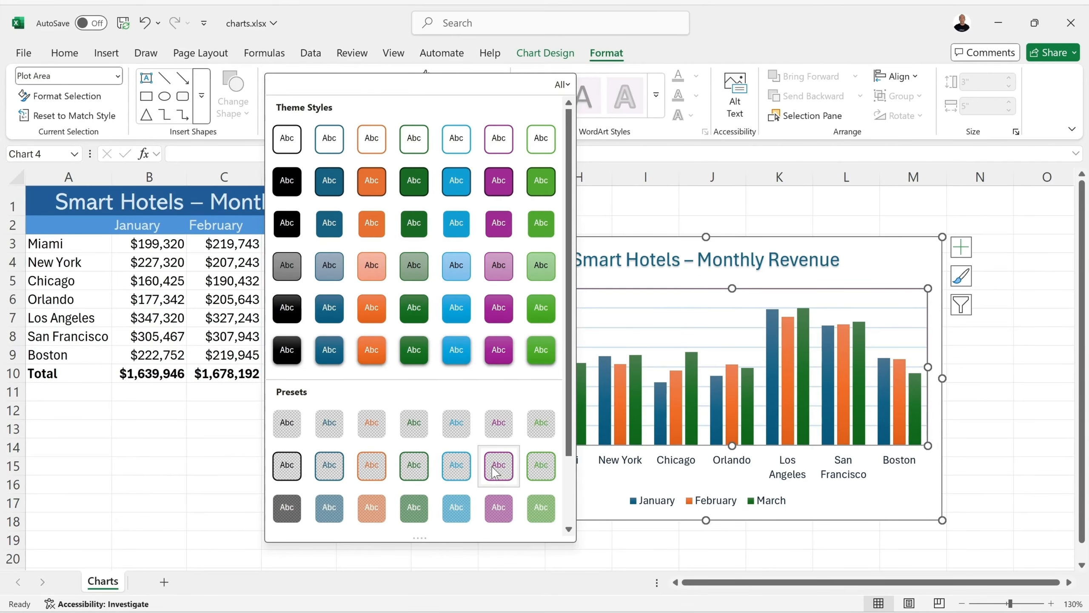
scroll(493, 429, down, 2)
scroll(631, 180, down, 1)
click(636, 162)
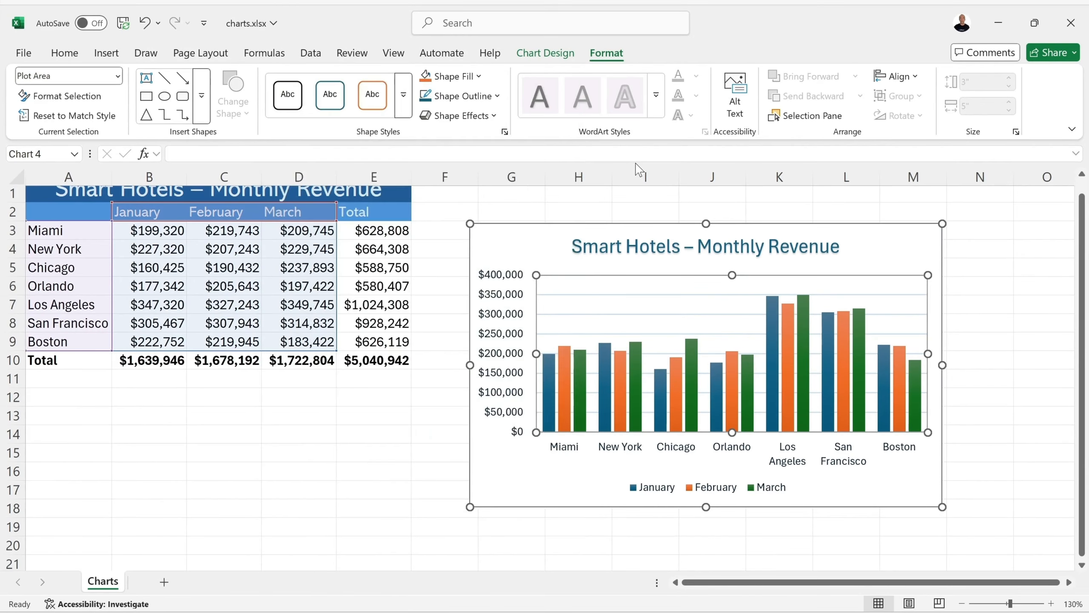
scroll(633, 316, up, 1)
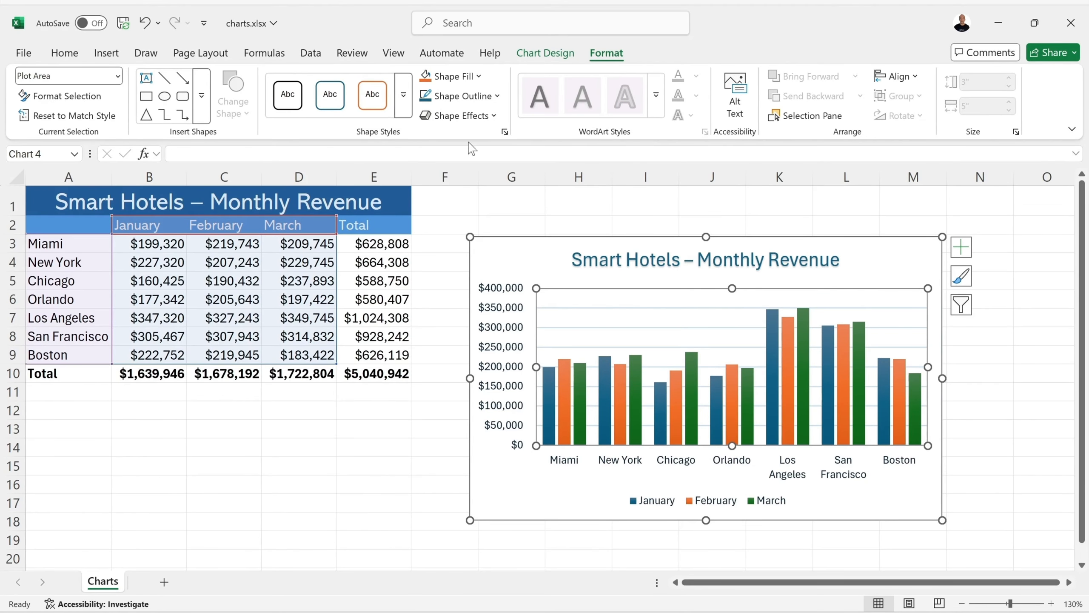
click(461, 115)
mouse_move(484, 183)
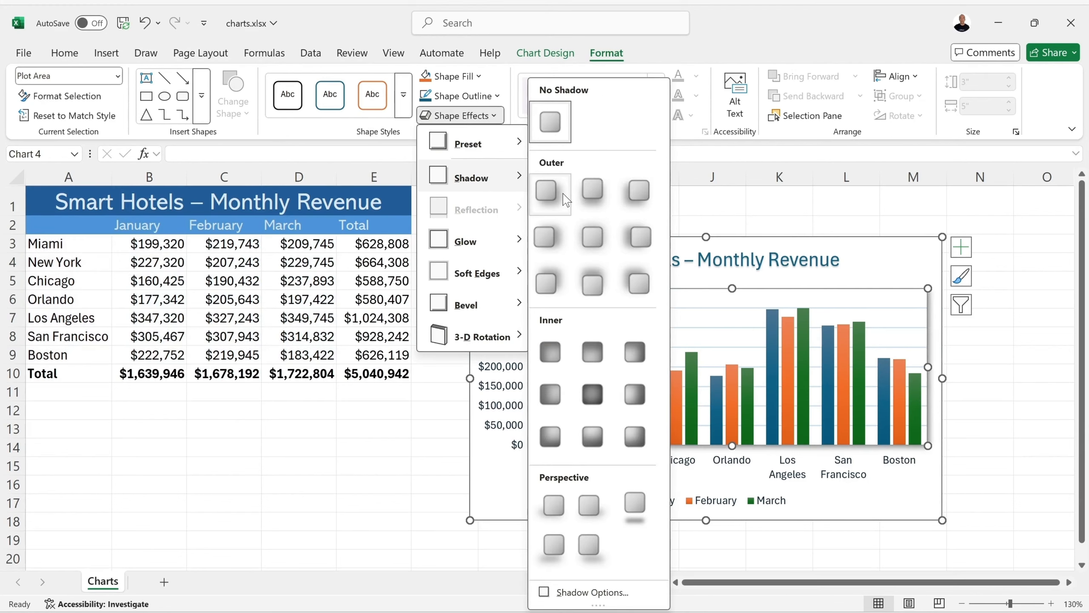
click(791, 253)
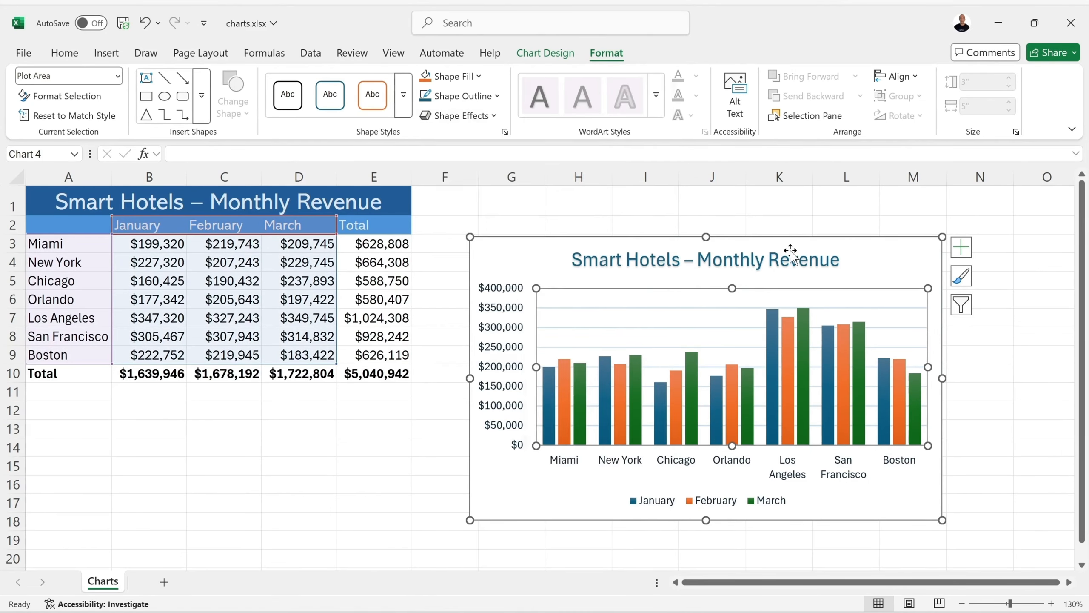
click(770, 260)
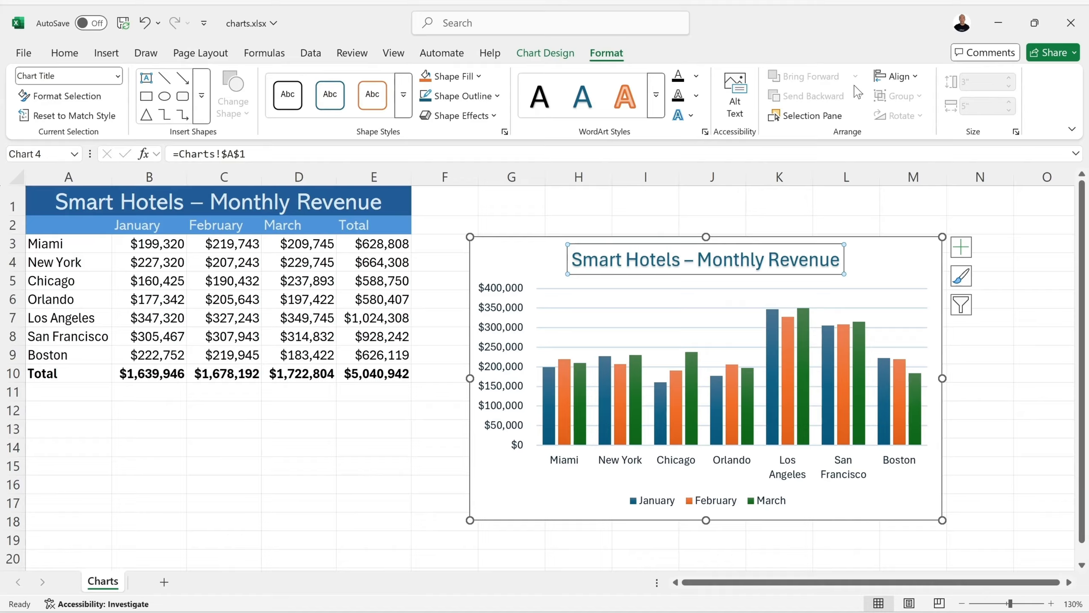
click(545, 52)
click(406, 446)
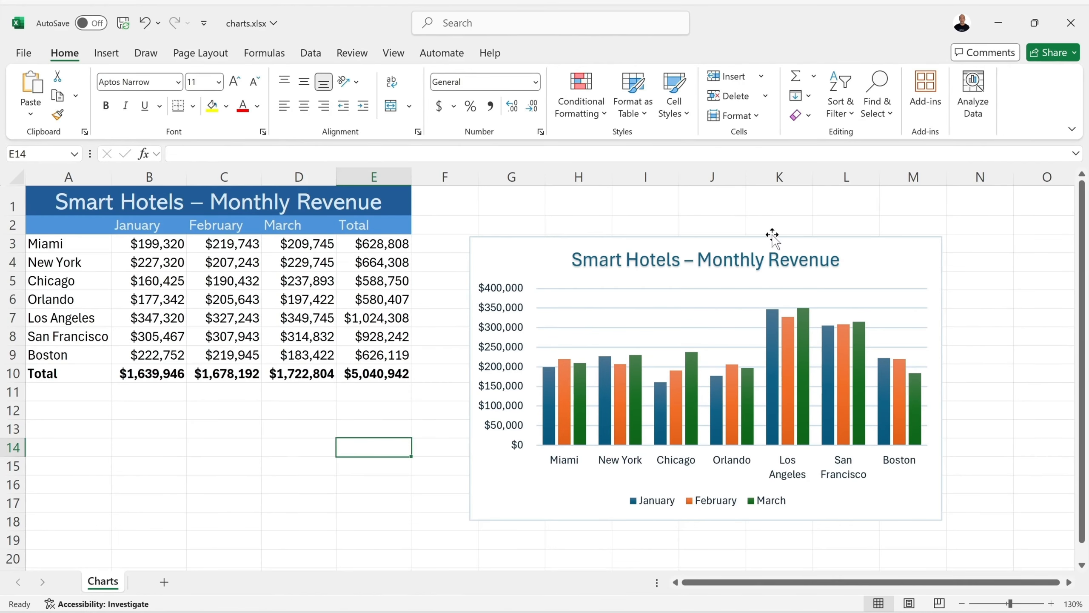
- Review the available chart elements and styles, and apply the dark Style 12 to the revenue chart
click(522, 245)
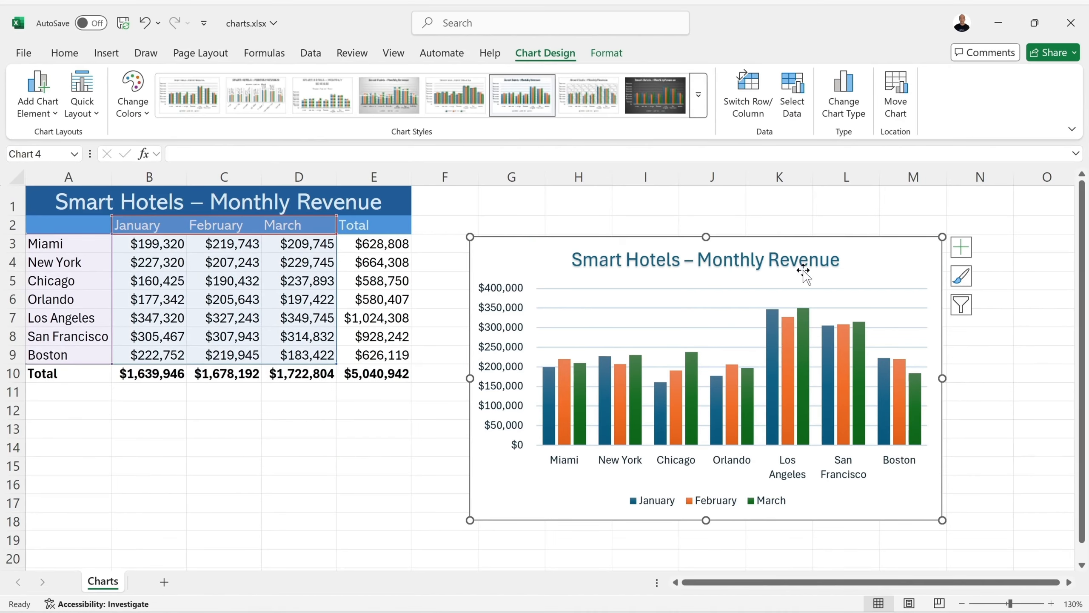
click(961, 256)
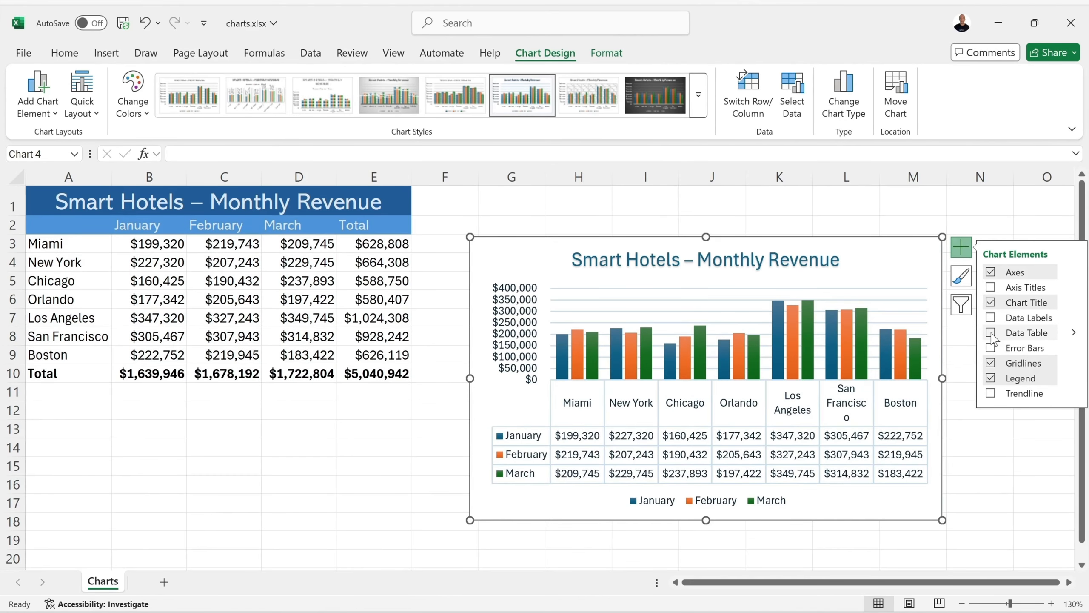
click(962, 277)
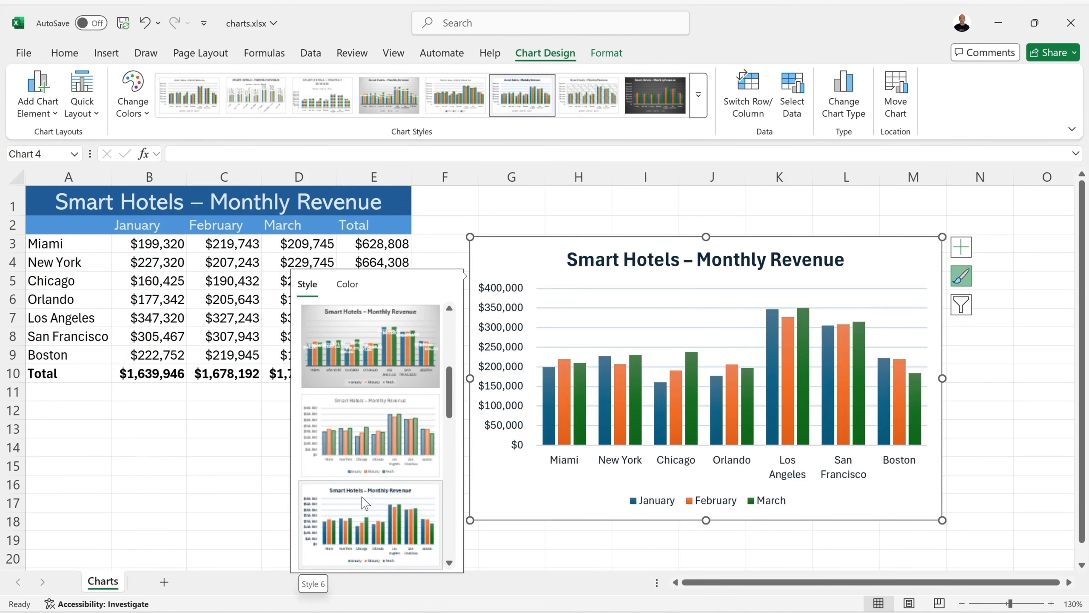
scroll(365, 503, down, 5)
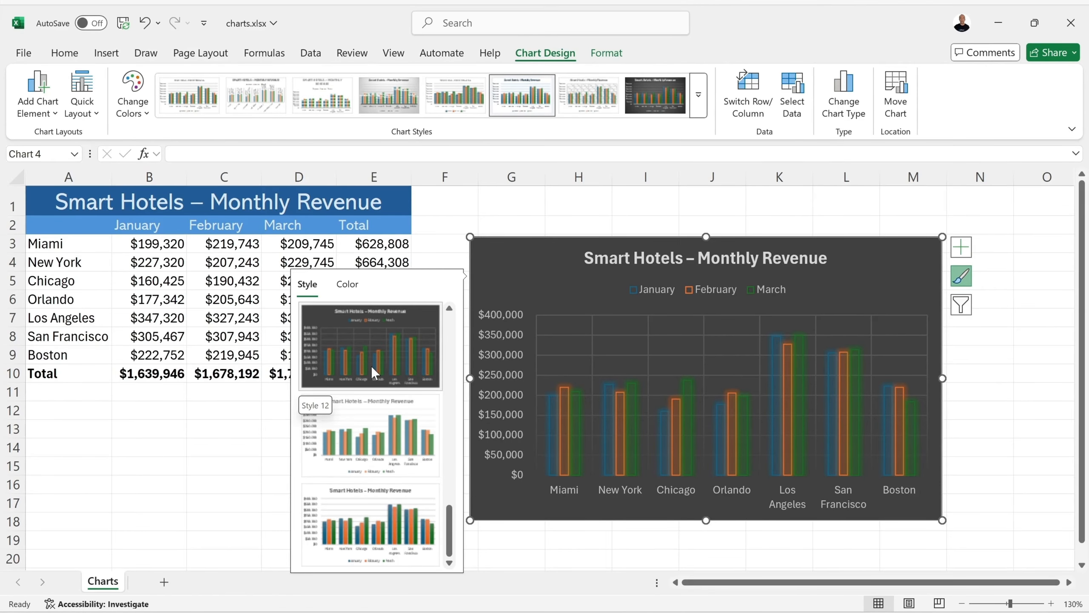
click(374, 365)
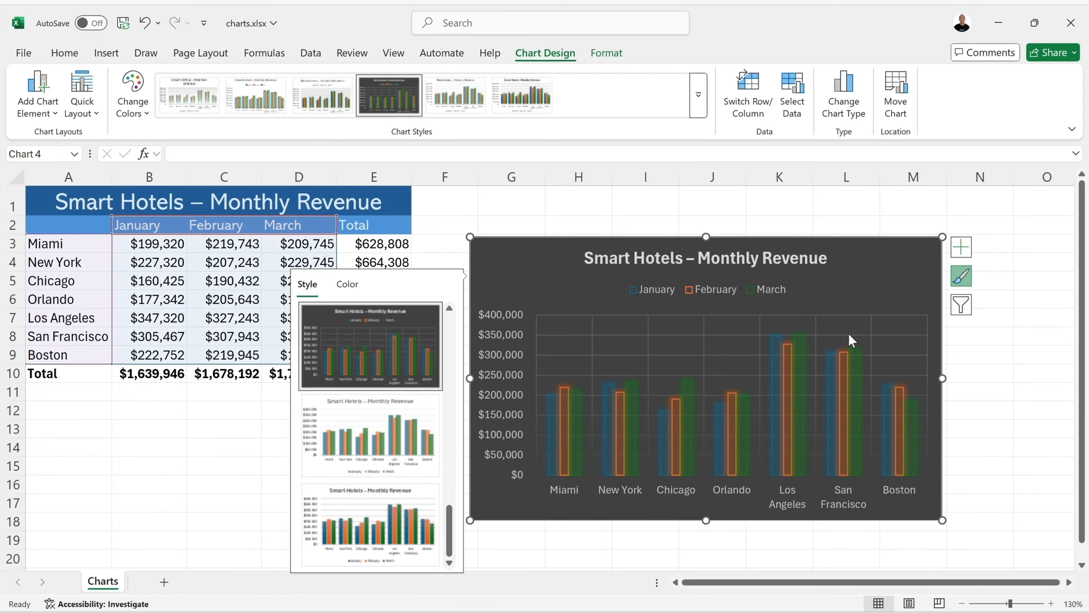
- Examine the chart's series and category filter options without applying a filter, and deselect the chart
click(961, 305)
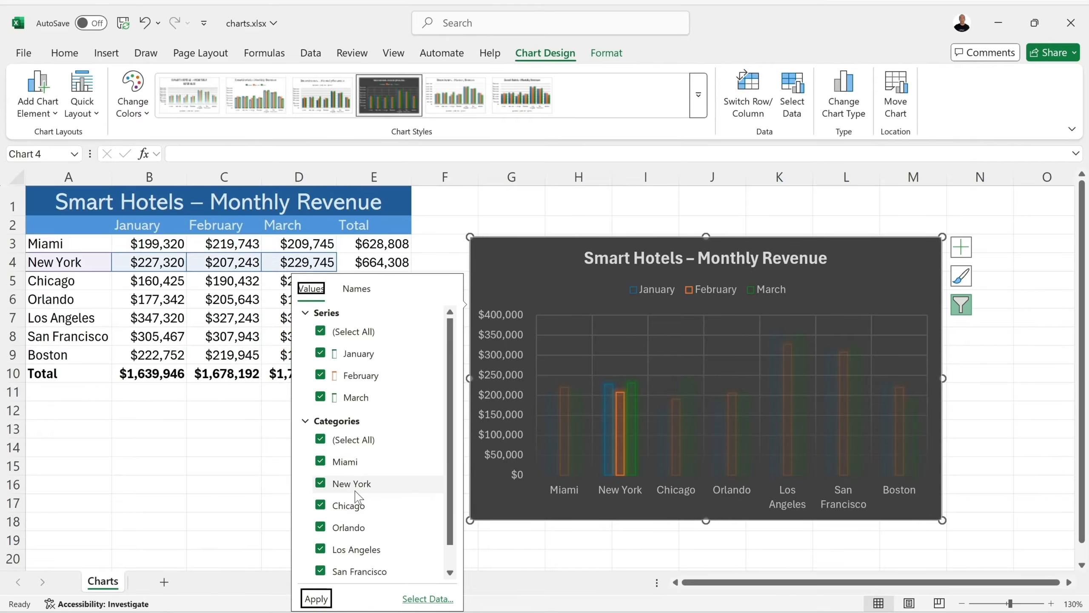
click(993, 352)
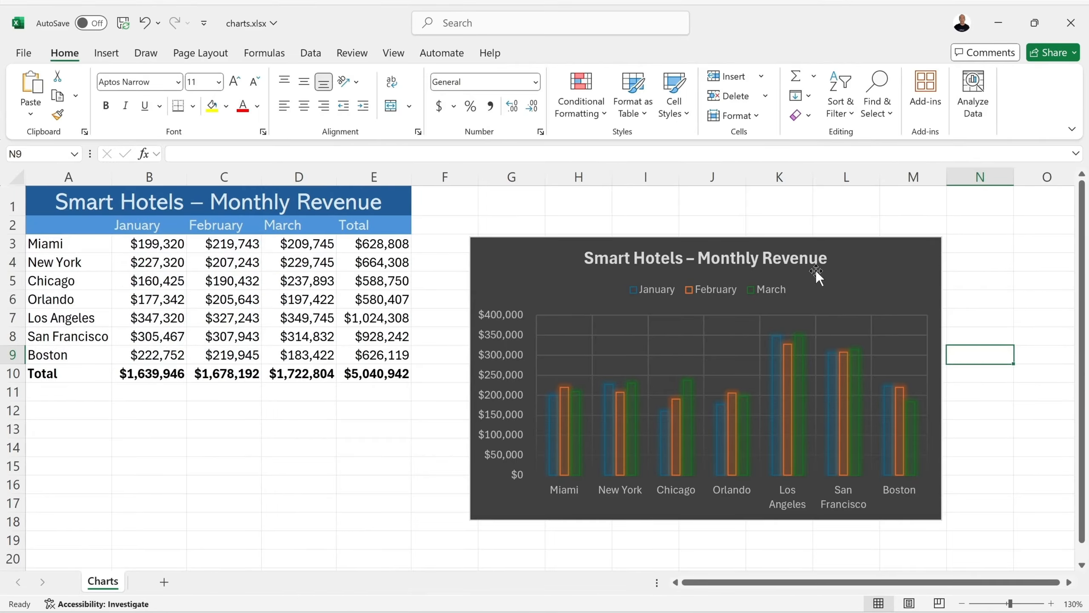